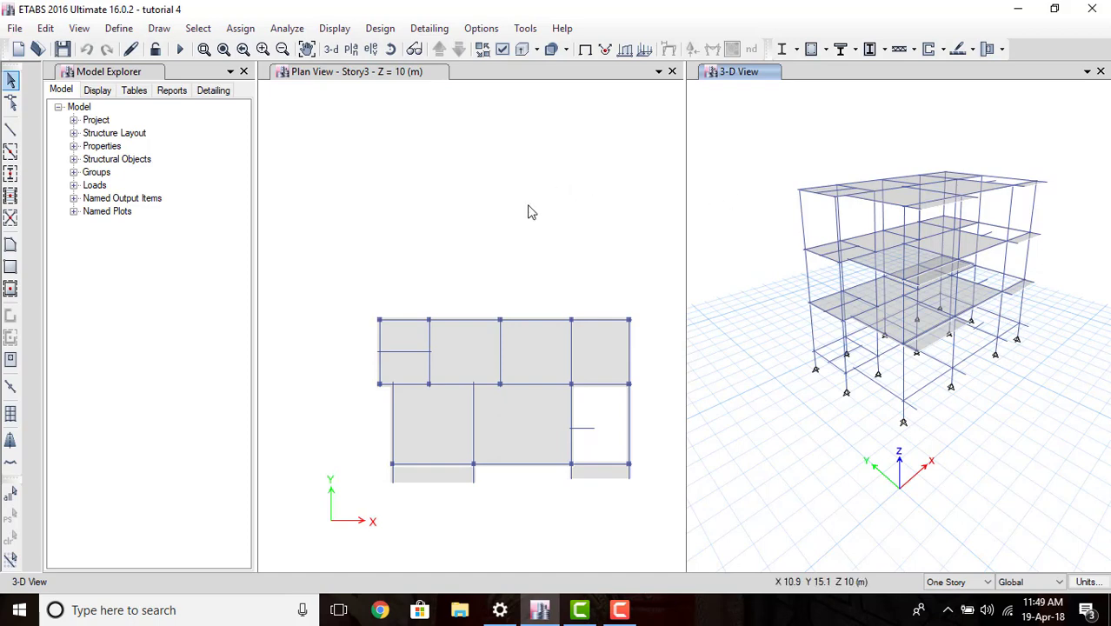
# Step: Open the Analyze menu for the three-storey frame model
pyautogui.click(298, 33)
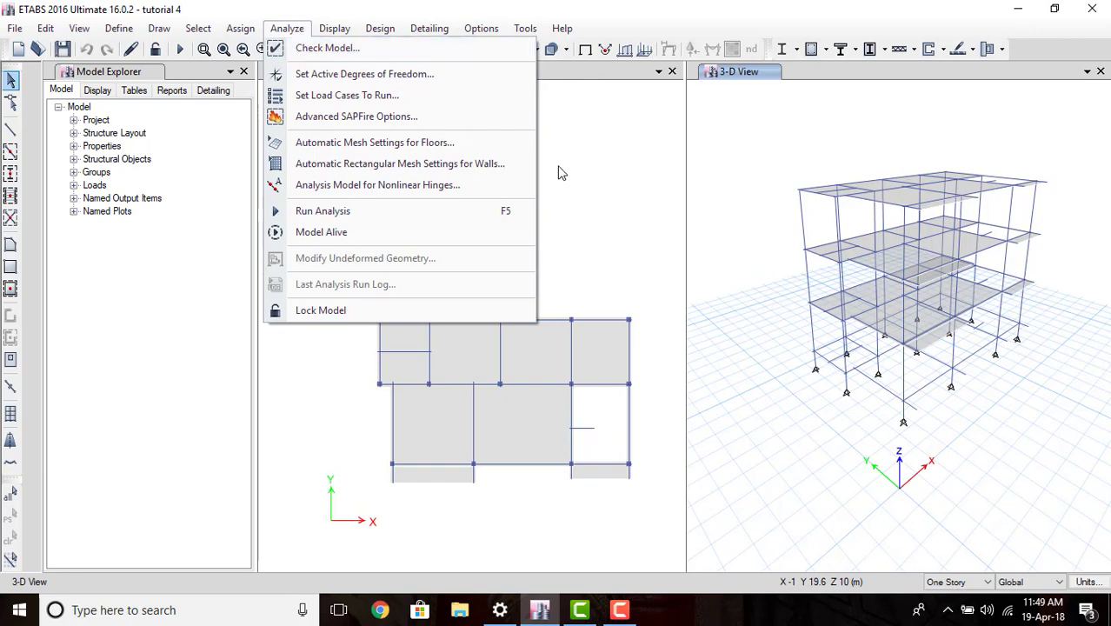
# Step: Change the floor auto-mesh approximate maximum mesh size from 1.25 to 1 m
pyautogui.click(445, 146)
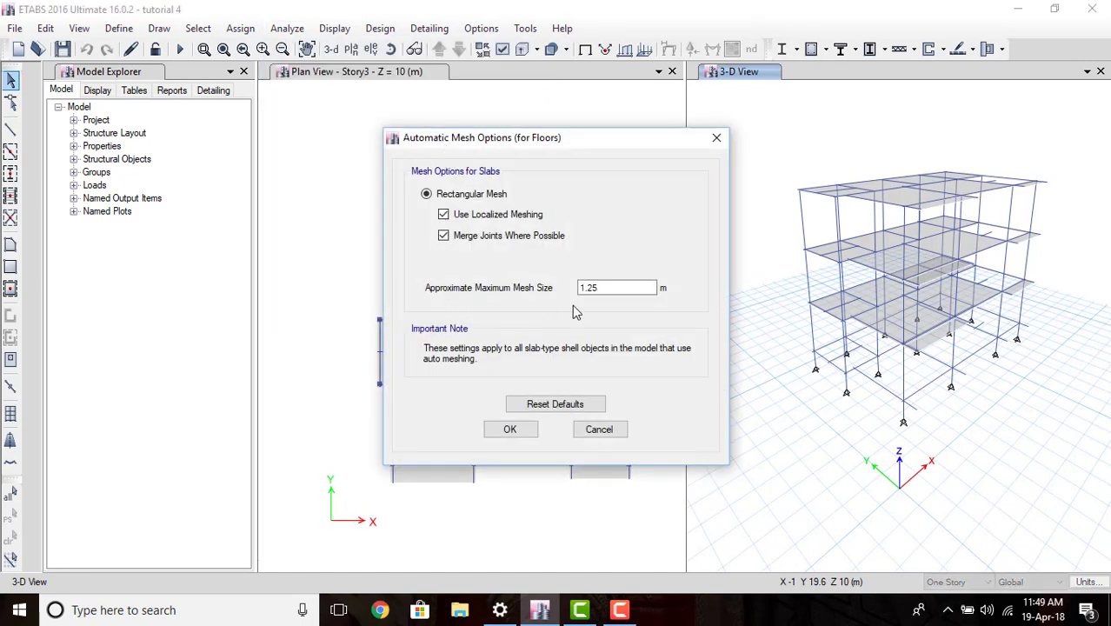
pyautogui.moveTo(597, 287); pyautogui.dragTo(577, 284)
pyautogui.write('1')
pyautogui.click(511, 430)
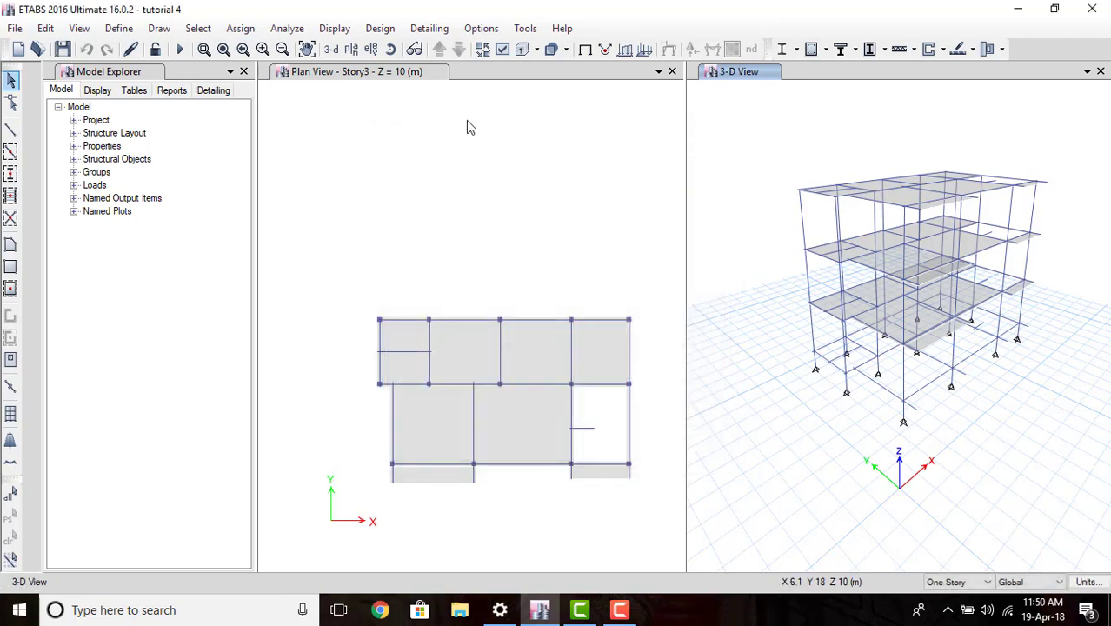
pyautogui.click(301, 30)
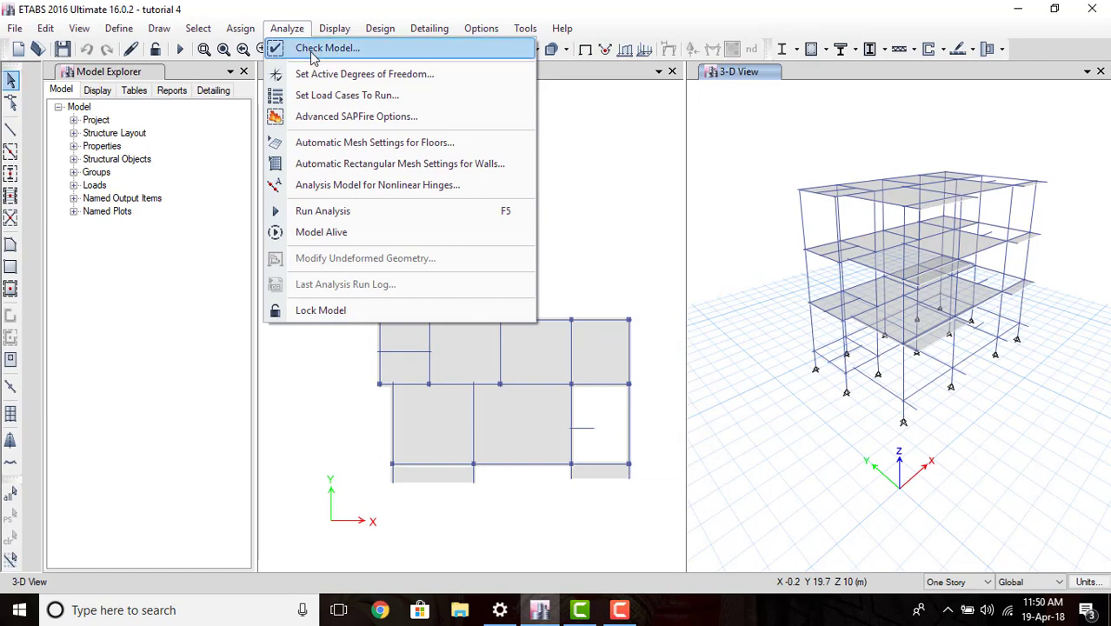
# Step: Run Check Model with all checks selected and confirm the no-warnings result
pyautogui.click(314, 50)
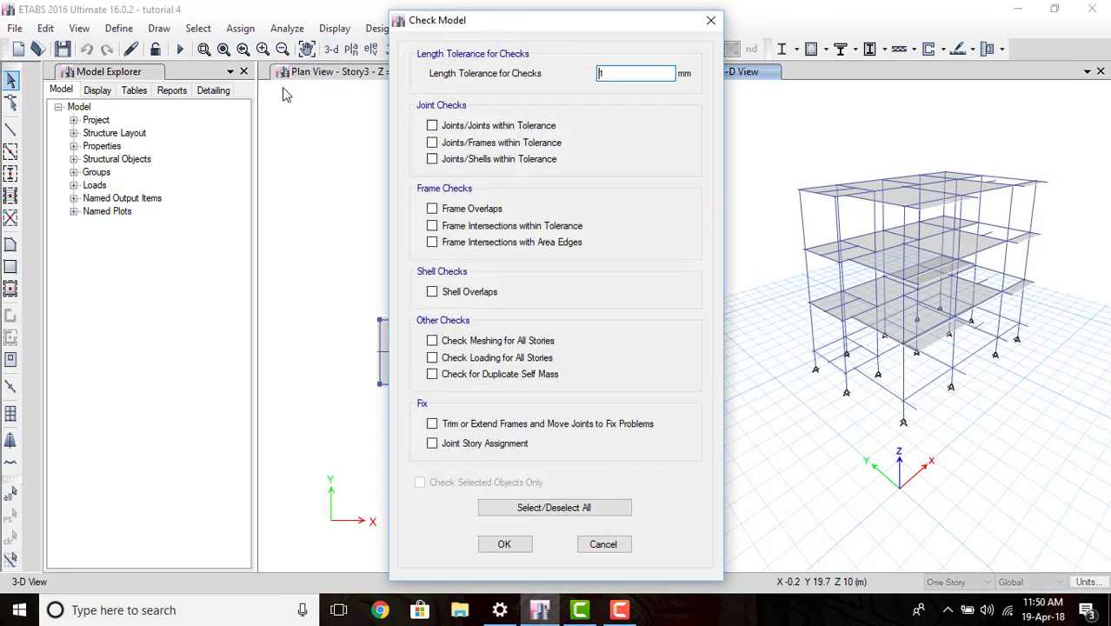
pyautogui.click(525, 510)
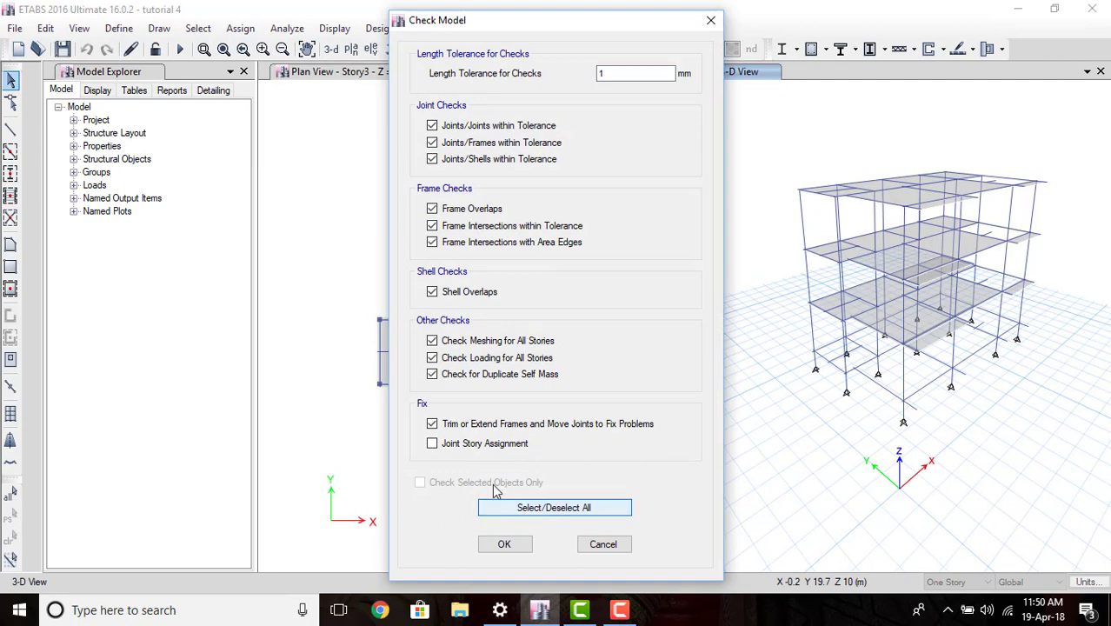
pyautogui.click(511, 553)
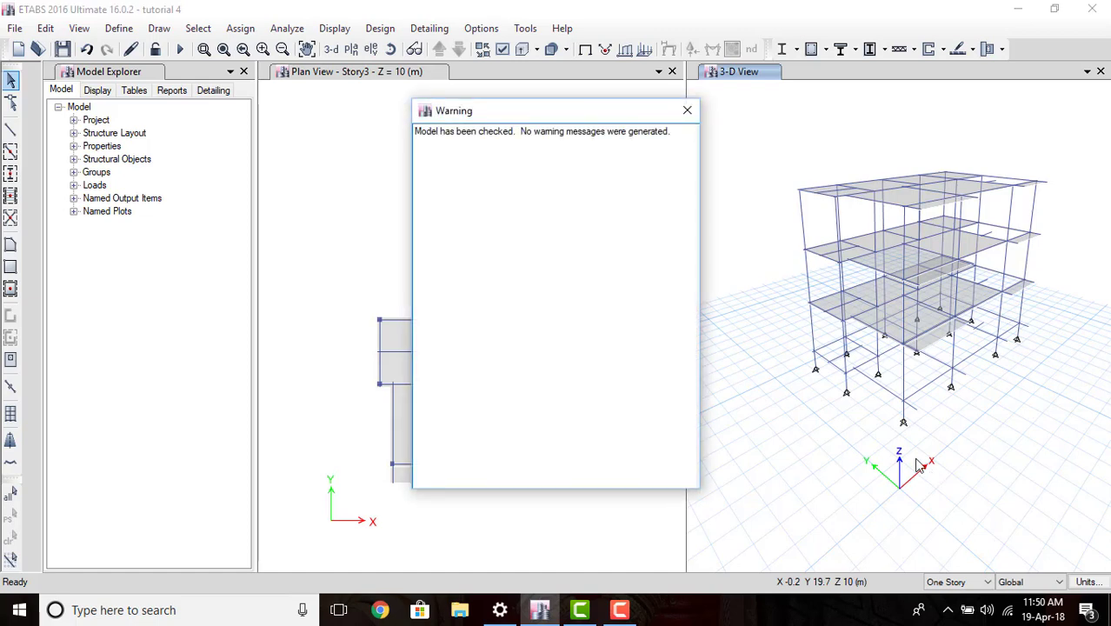
pyautogui.moveTo(417, 137); pyautogui.dragTo(685, 135)
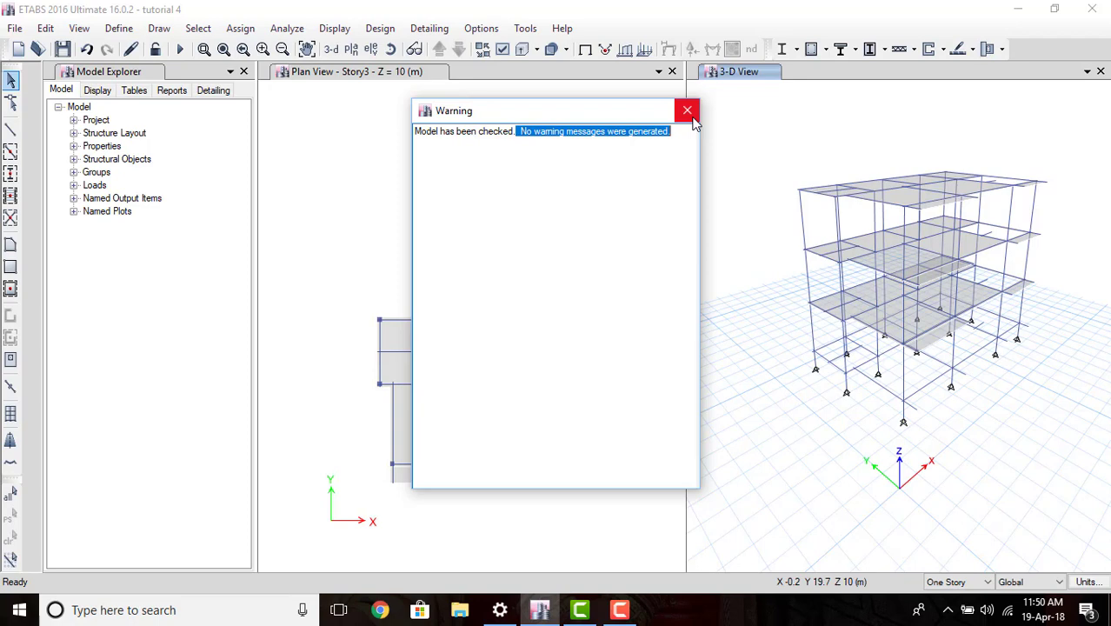
pyautogui.click(687, 113)
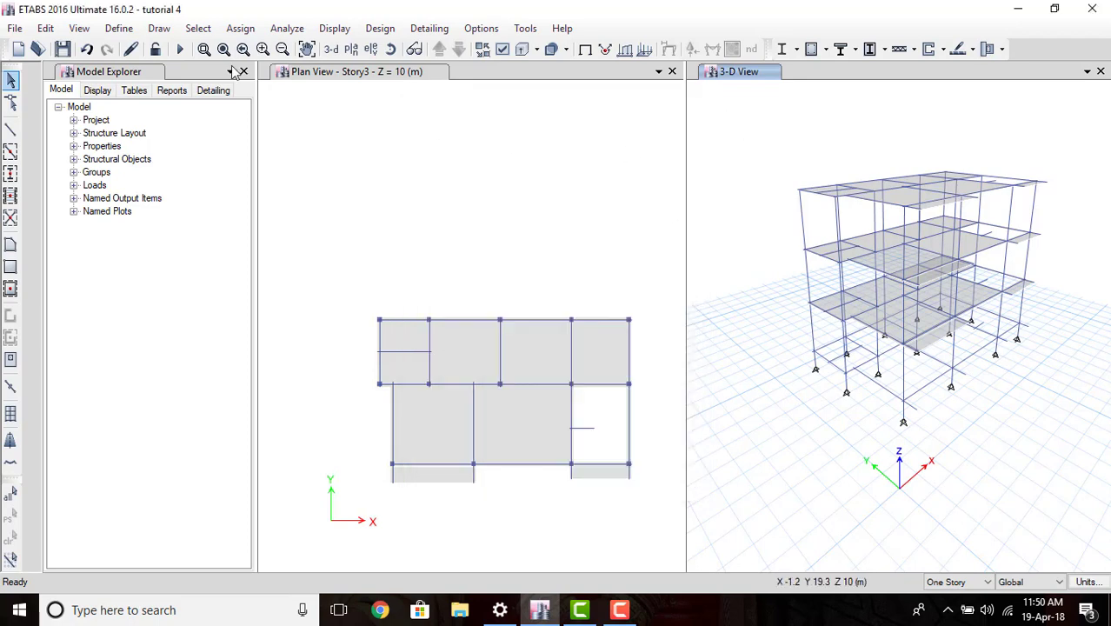
pyautogui.click(295, 29)
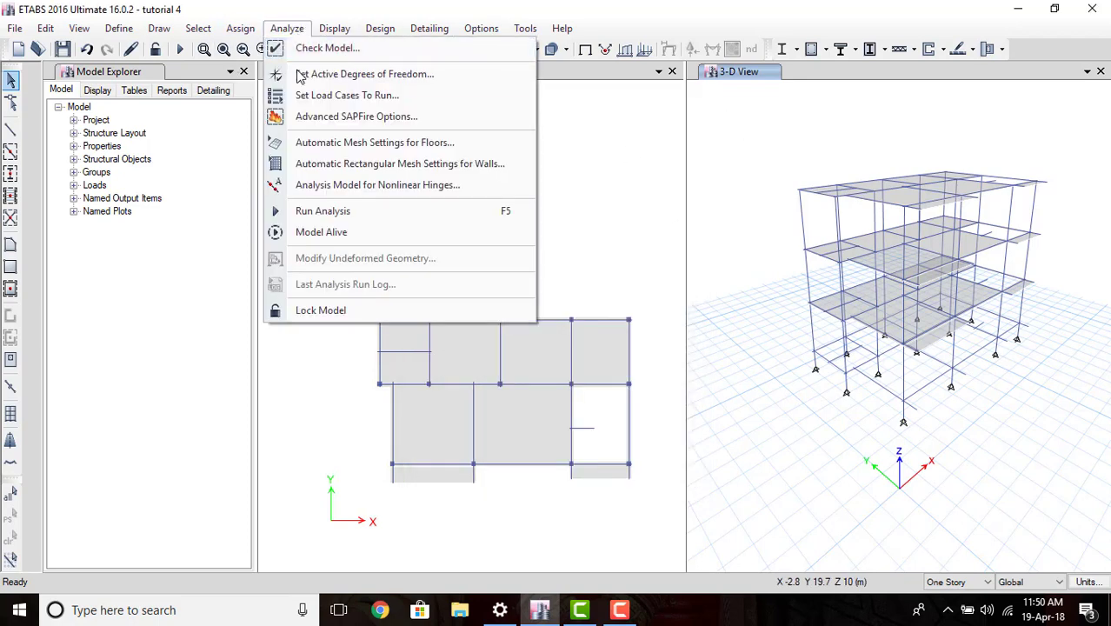
# Step: Run the analysis to display the Dead-load deformed shape (0.211 to -3.825 mm)
pyautogui.click(322, 212)
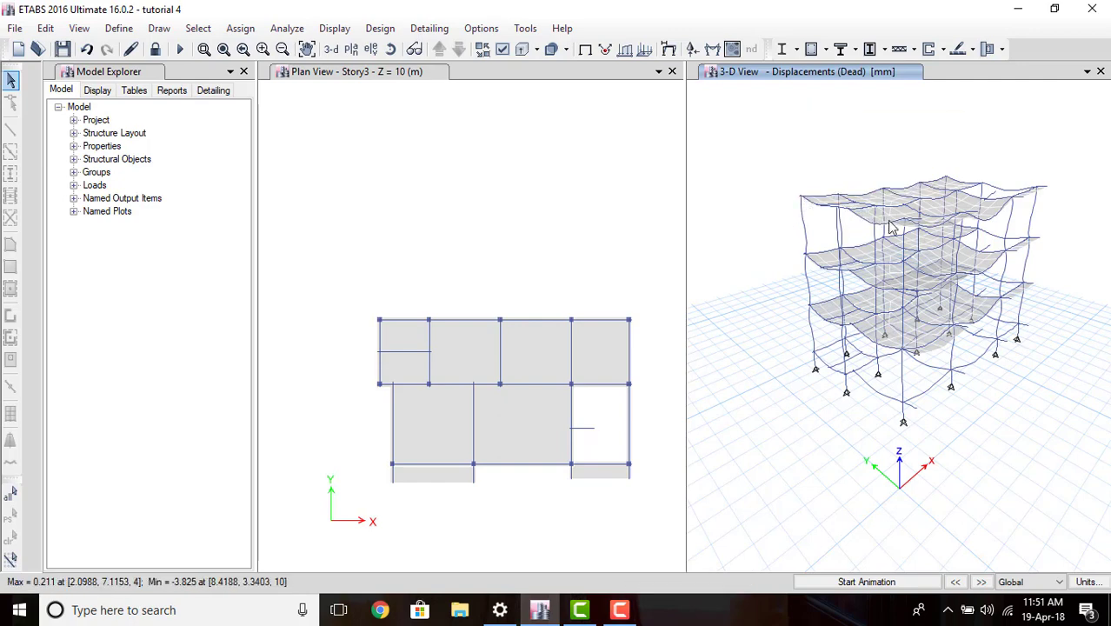
pyautogui.moveTo(969, 217)
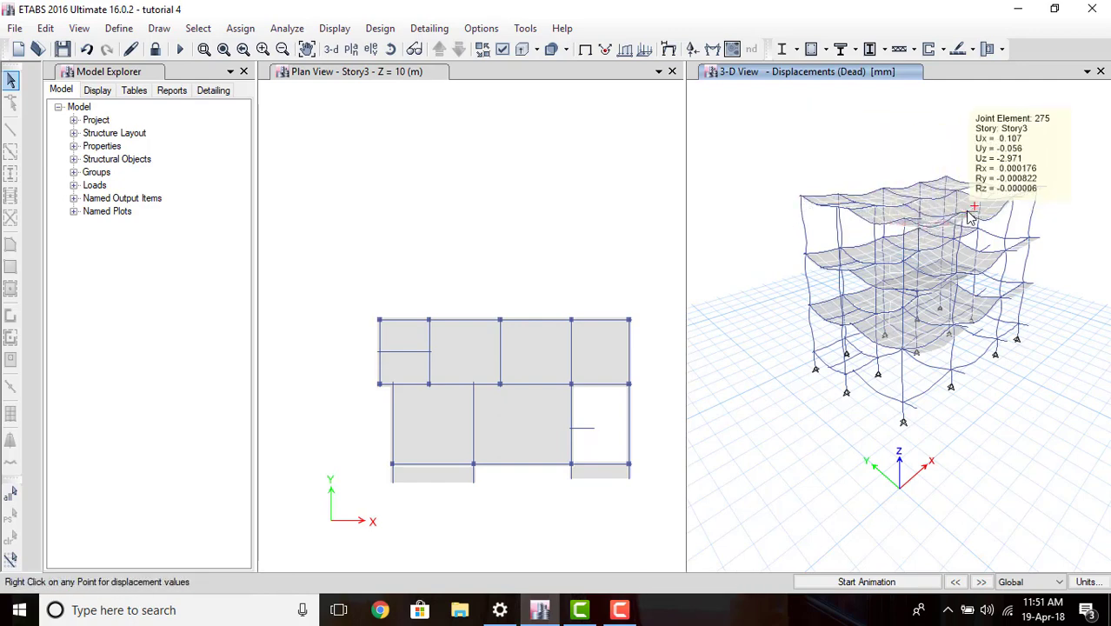
pyautogui.scroll(8, 916, 237)
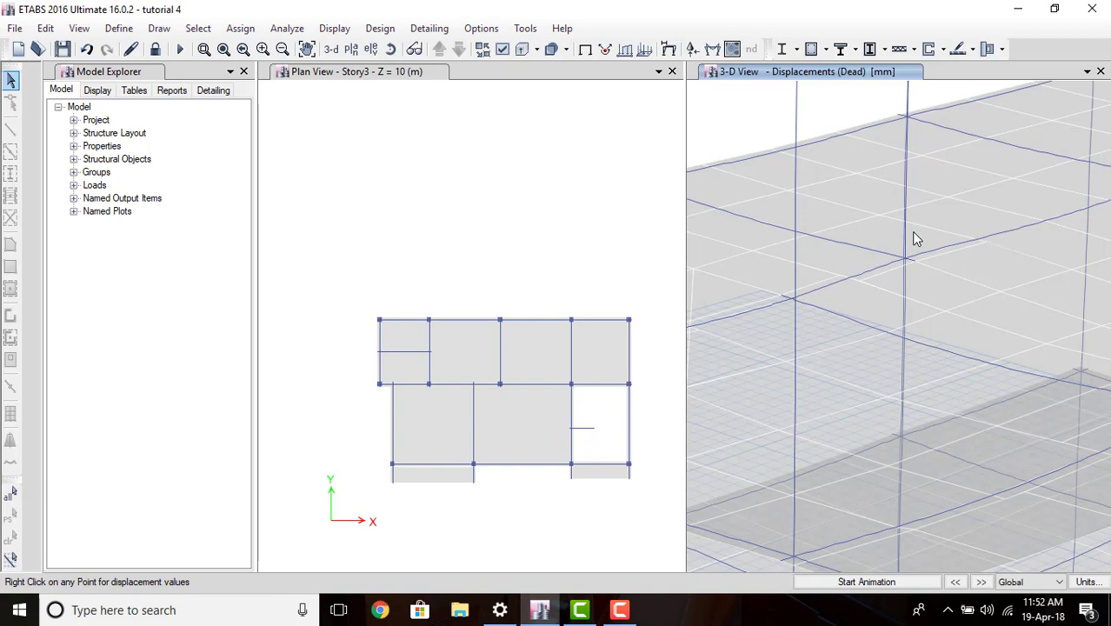
pyautogui.scroll(-8, 915, 236)
pyautogui.moveTo(876, 172)
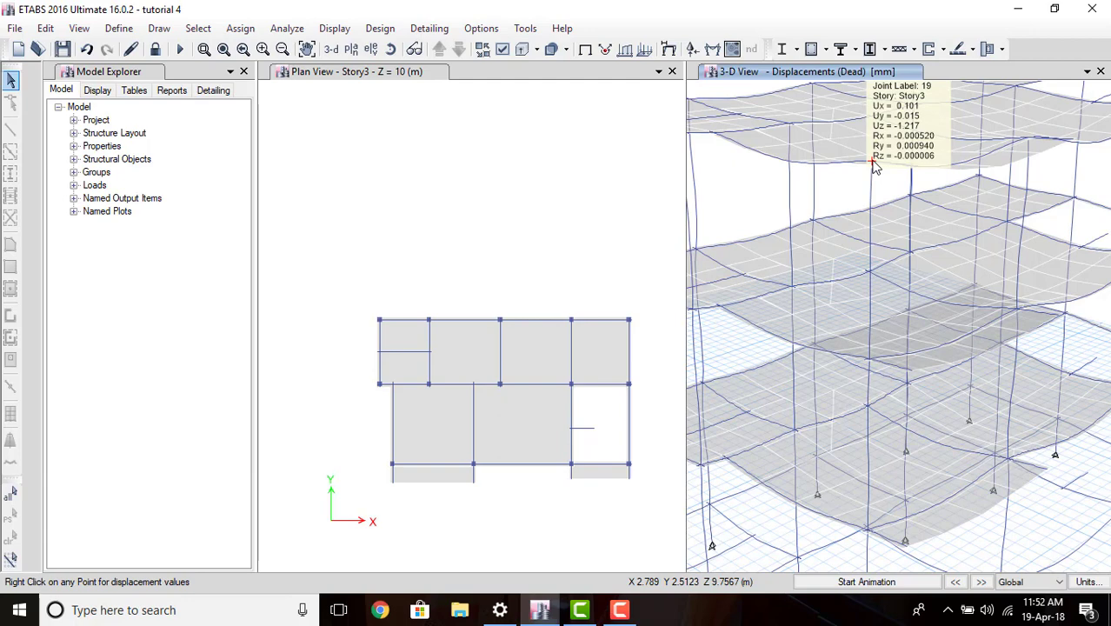
pyautogui.scroll(-5, 875, 167)
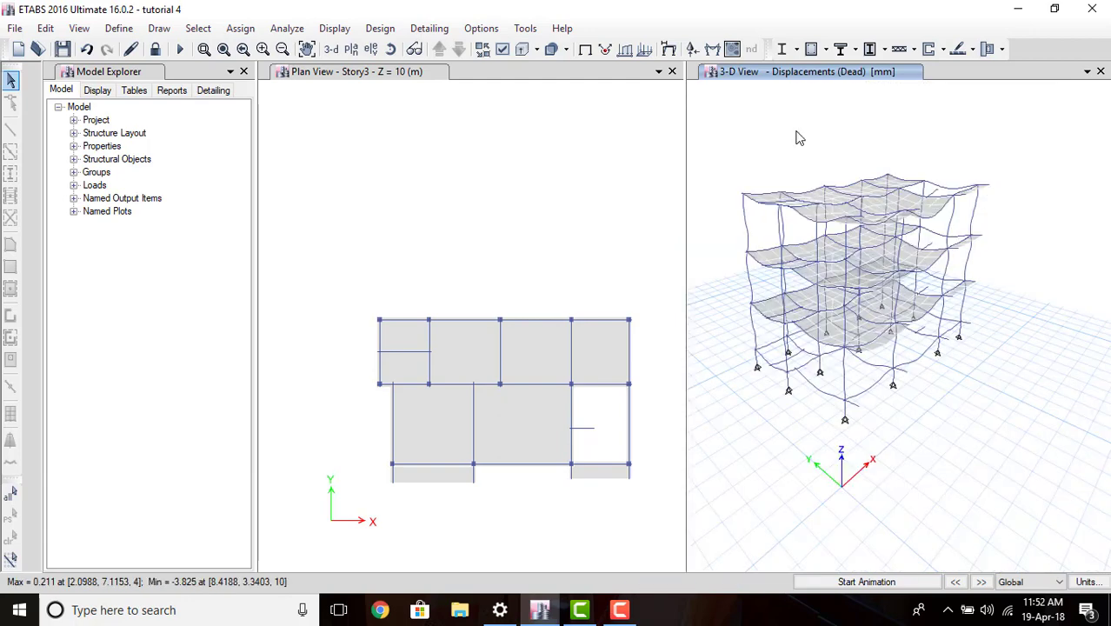
# Step: Return to the undeformed shape and plot Moment 3-3 for all frames under DL+LL
pyautogui.click(586, 50)
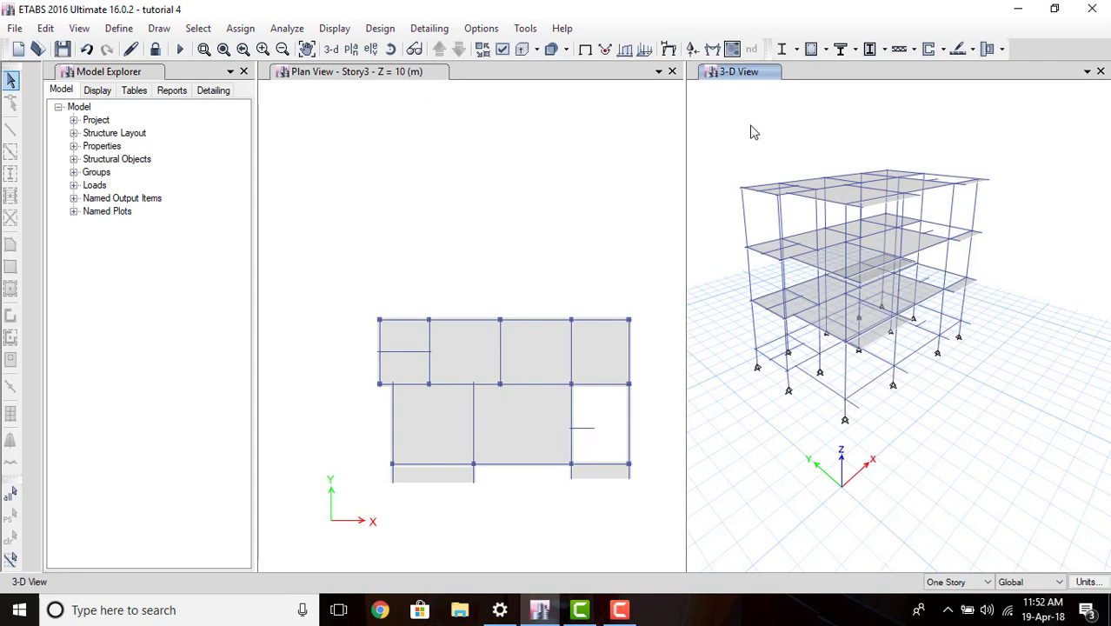
pyautogui.click(711, 50)
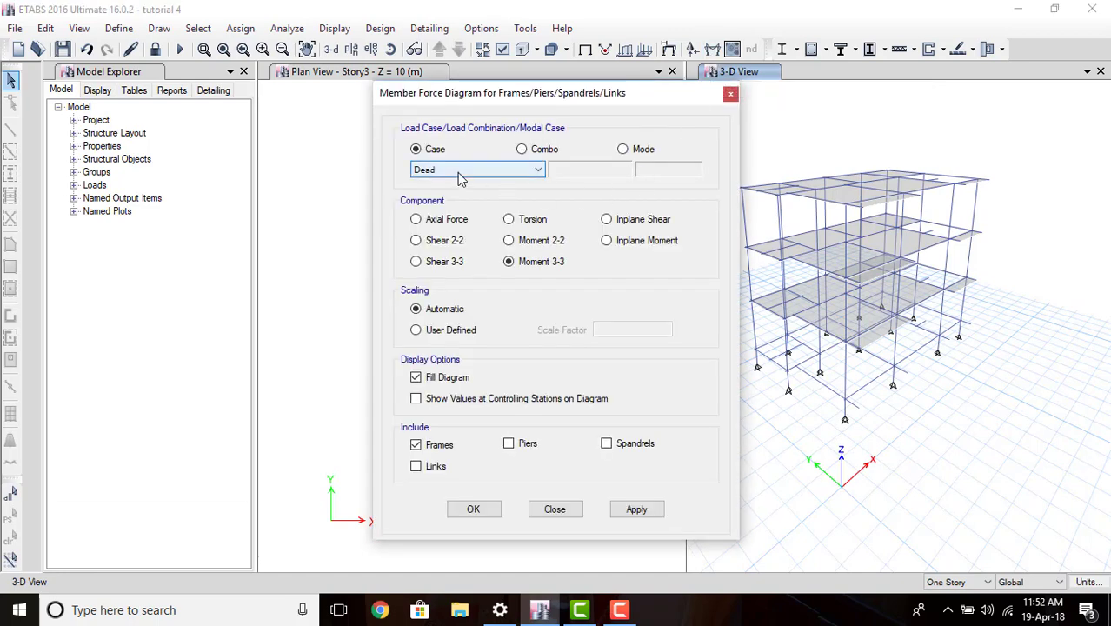
pyautogui.click(521, 150)
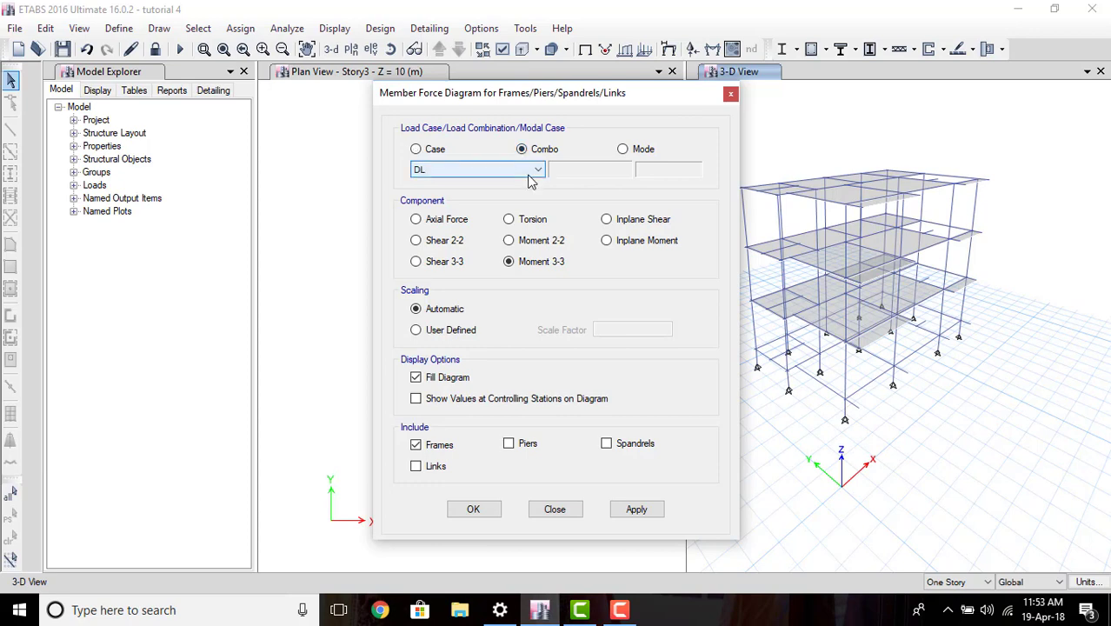
pyautogui.click(527, 172)
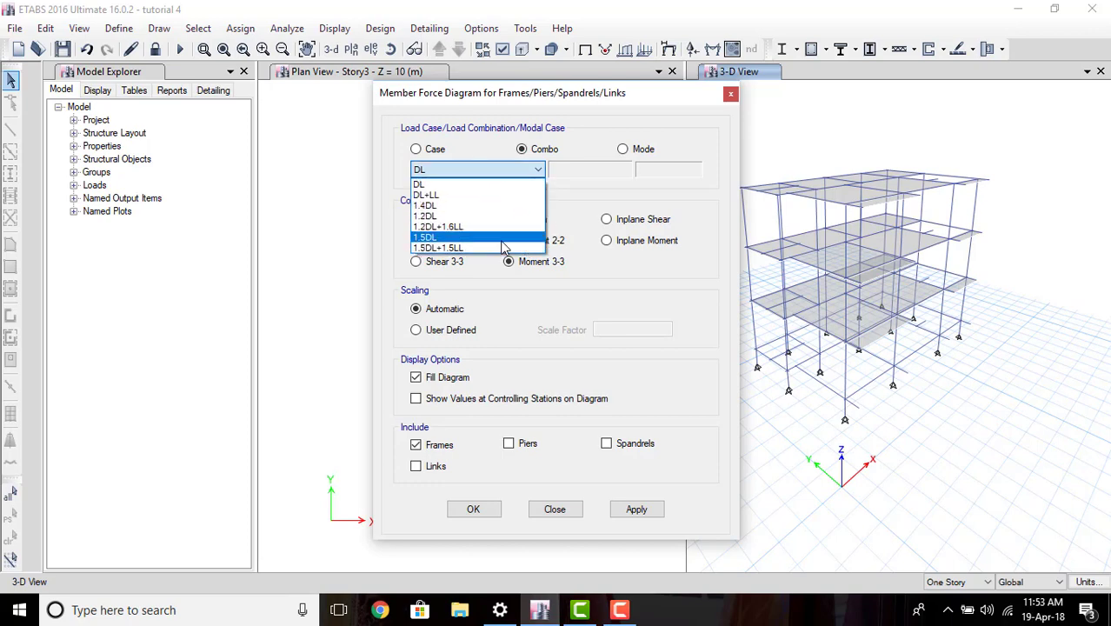
pyautogui.click(476, 195)
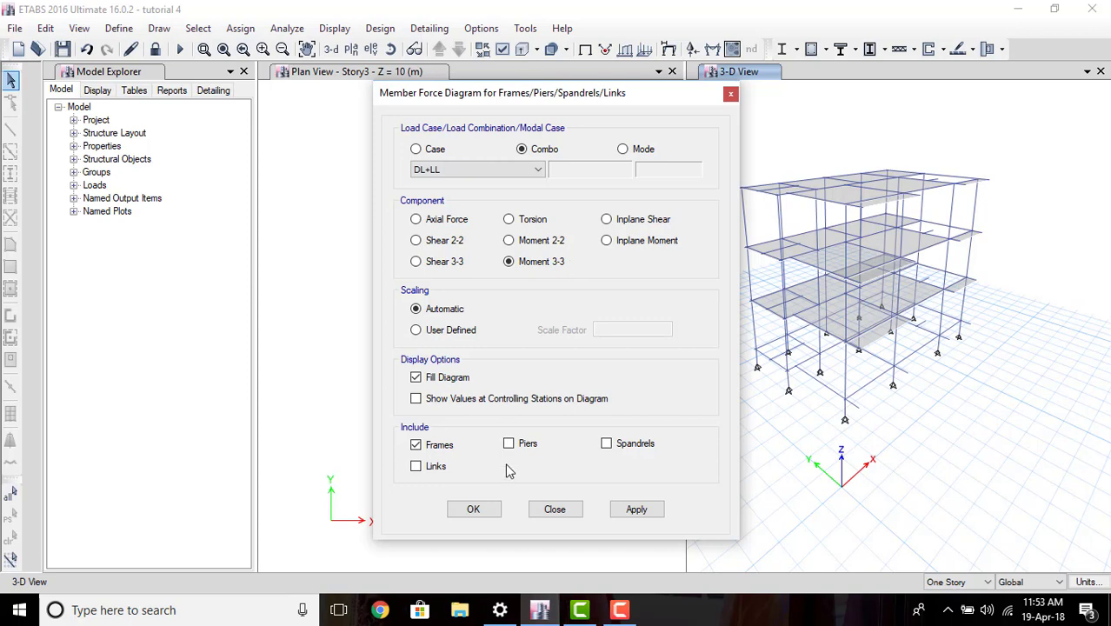
pyautogui.click(488, 512)
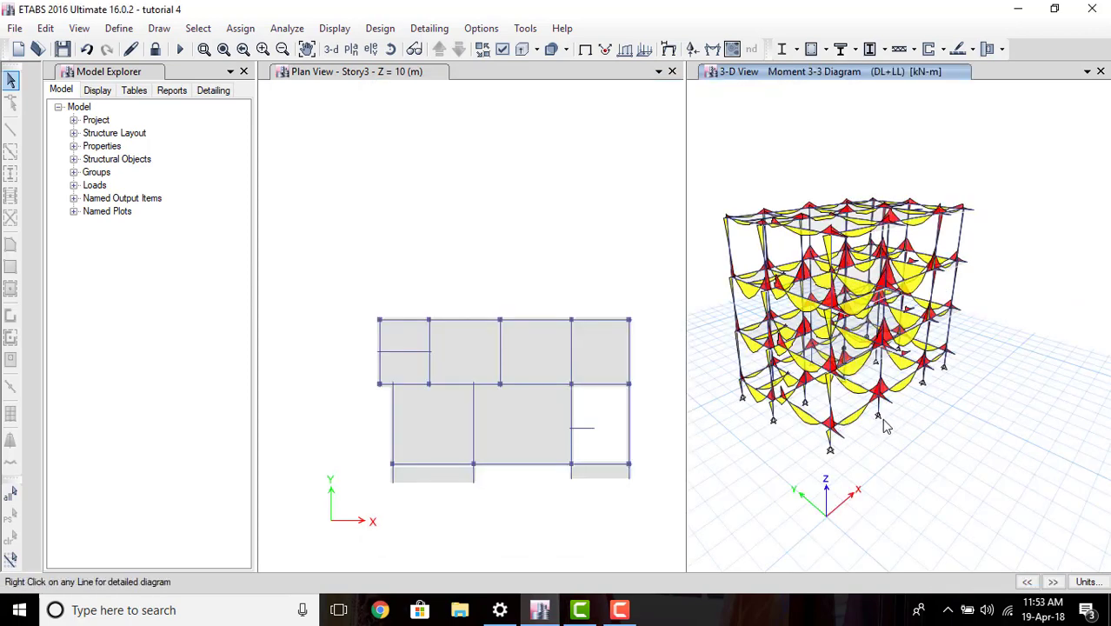
# Step: Select beam B5 at Story Plinth and open its detailed force diagrams
pyautogui.scroll(5, 865, 427)
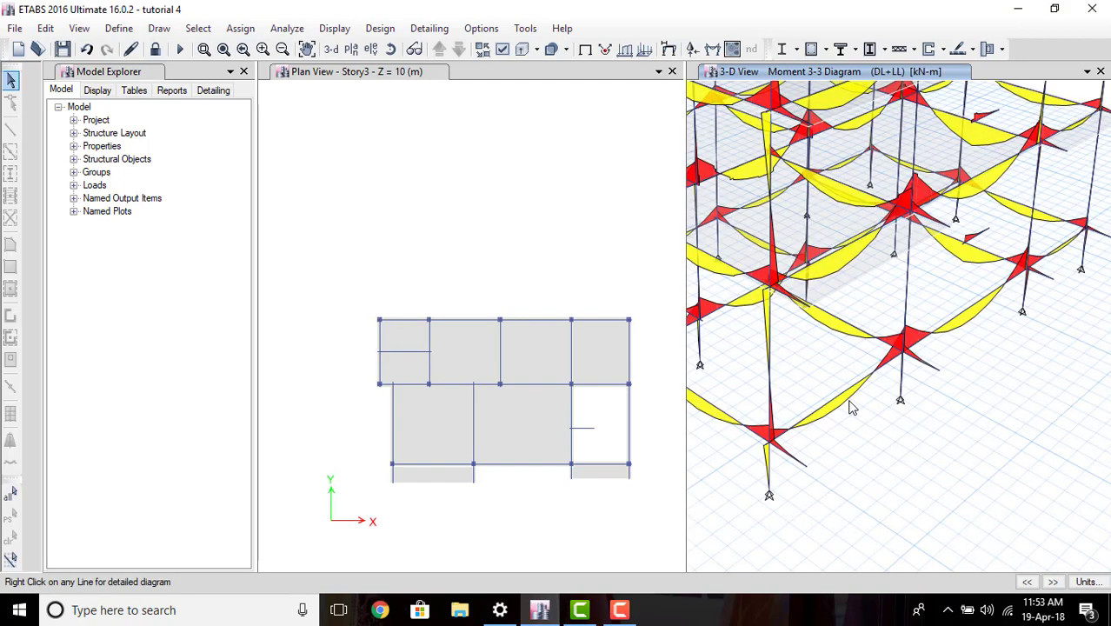
pyautogui.moveTo(846, 397)
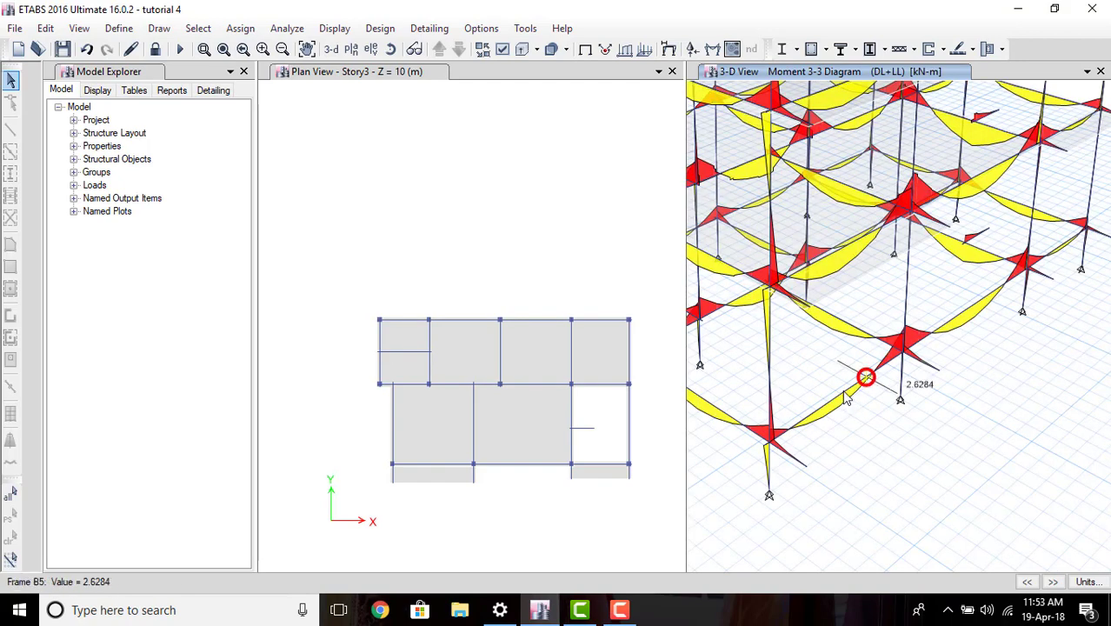
pyautogui.click(846, 398)
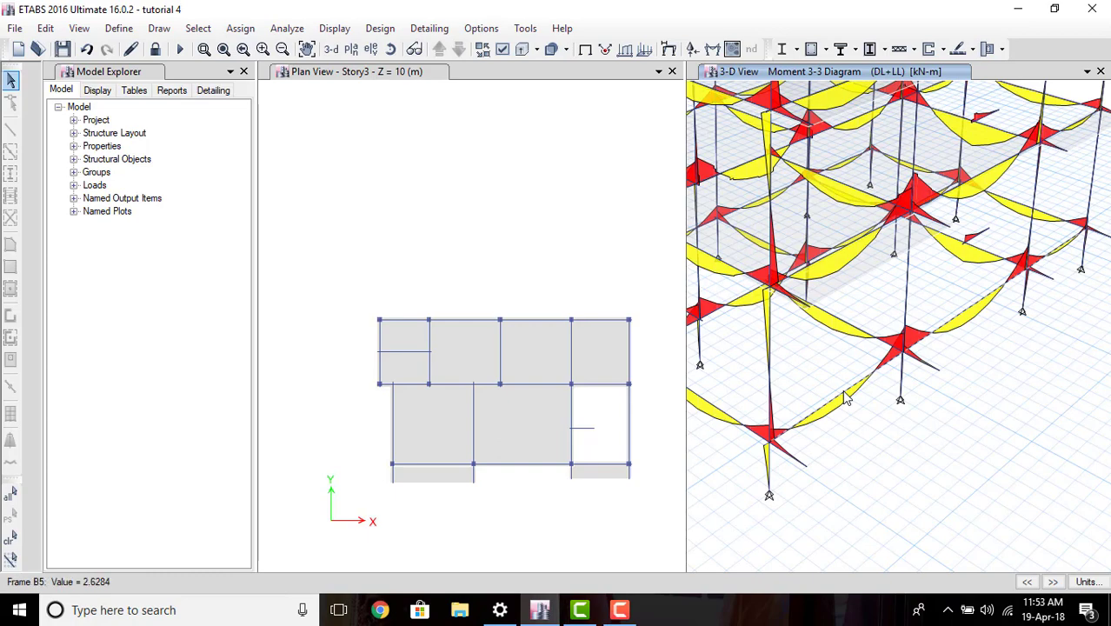
pyautogui.rightClick(846, 398)
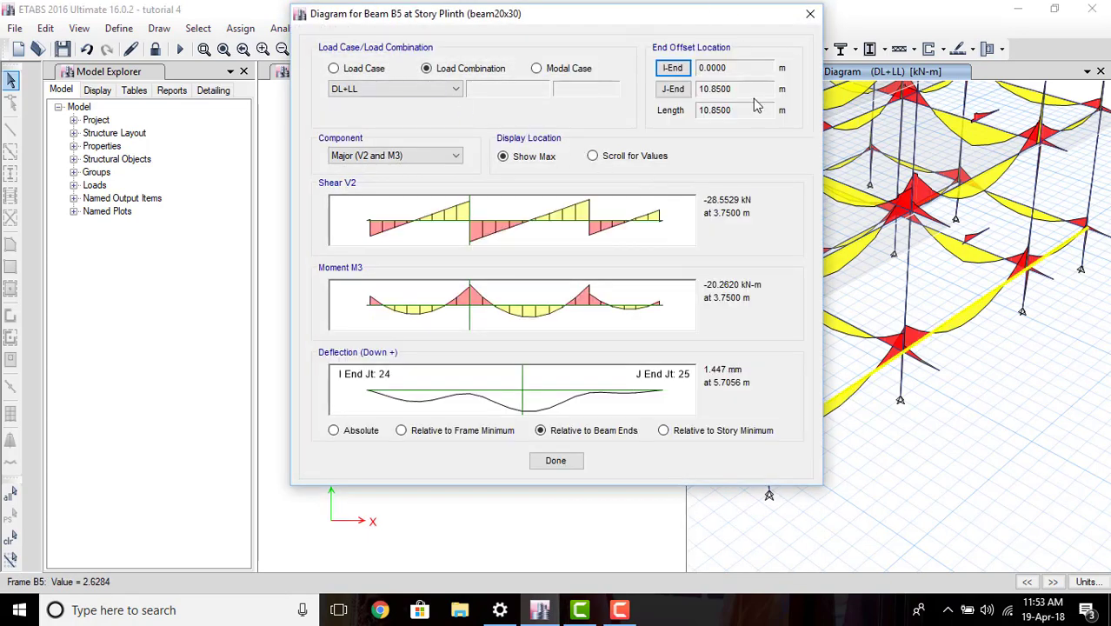
pyautogui.moveTo(598, 21); pyautogui.dragTo(586, 40)
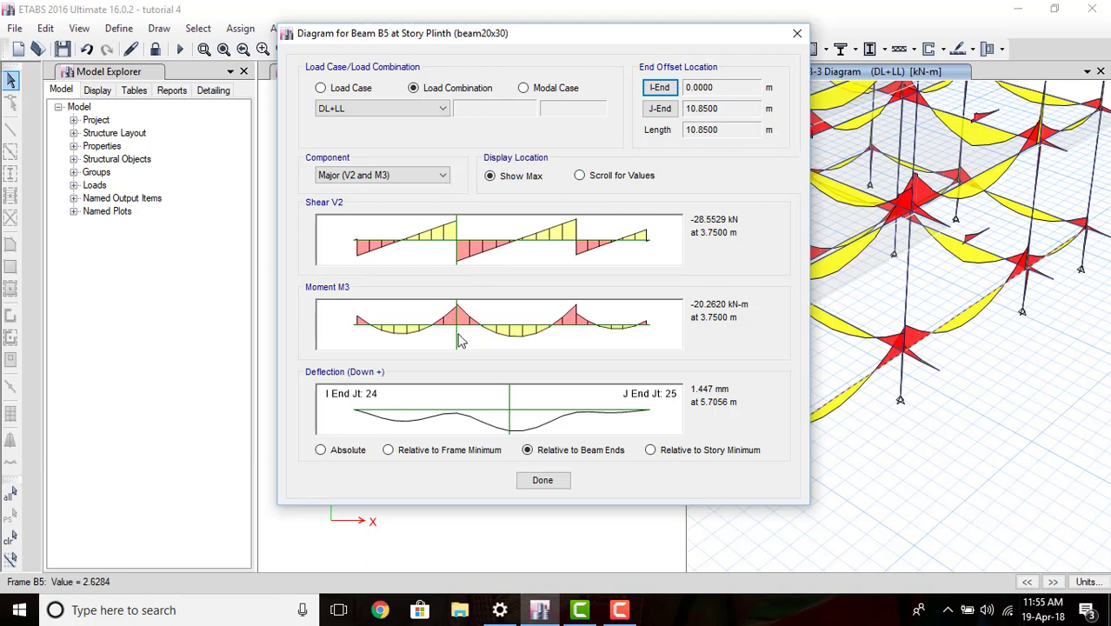
# Step: Probe beam B5's DL+LL values at 4.2723, 4.2424, 4.2125 and 1.3383 m
pyautogui.click(441, 242)
pyautogui.click(470, 252)
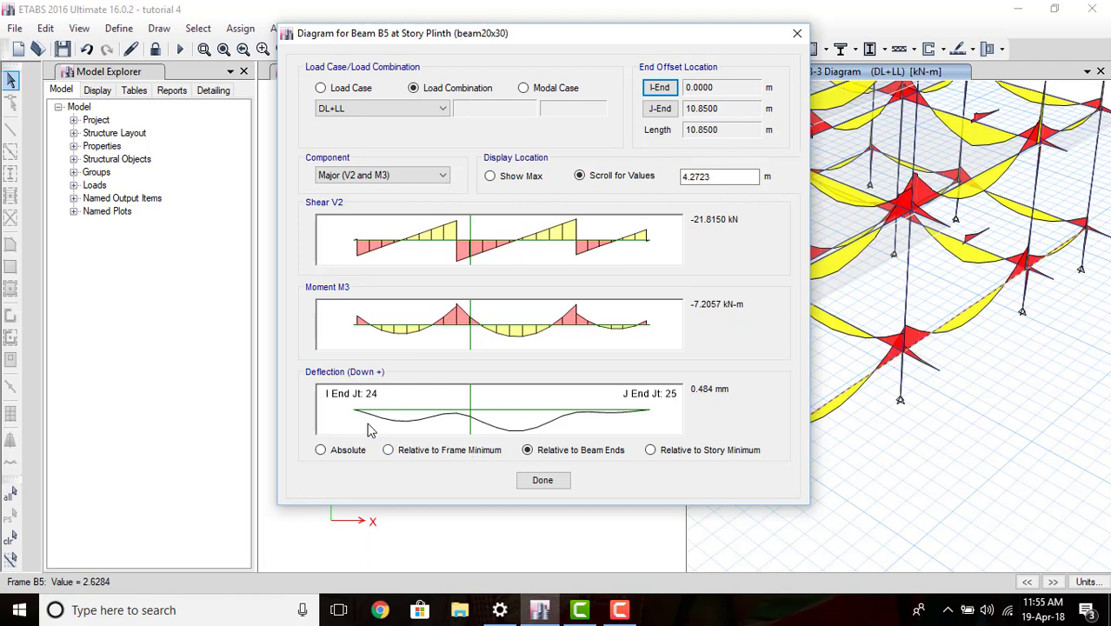
pyautogui.click(469, 405)
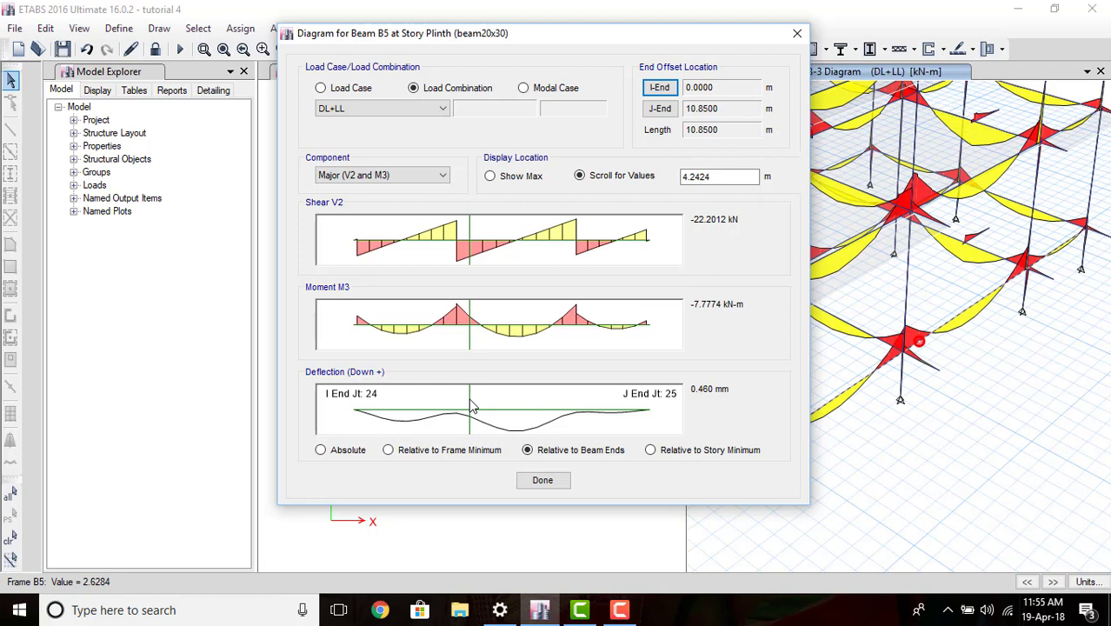
pyautogui.click(469, 235)
pyautogui.moveTo(470, 235)
pyautogui.mouseDown()
pyautogui.moveTo(488, 236)
pyautogui.moveTo(359, 247)
pyautogui.moveTo(492, 241)
pyautogui.moveTo(450, 239)
pyautogui.mouseUp()
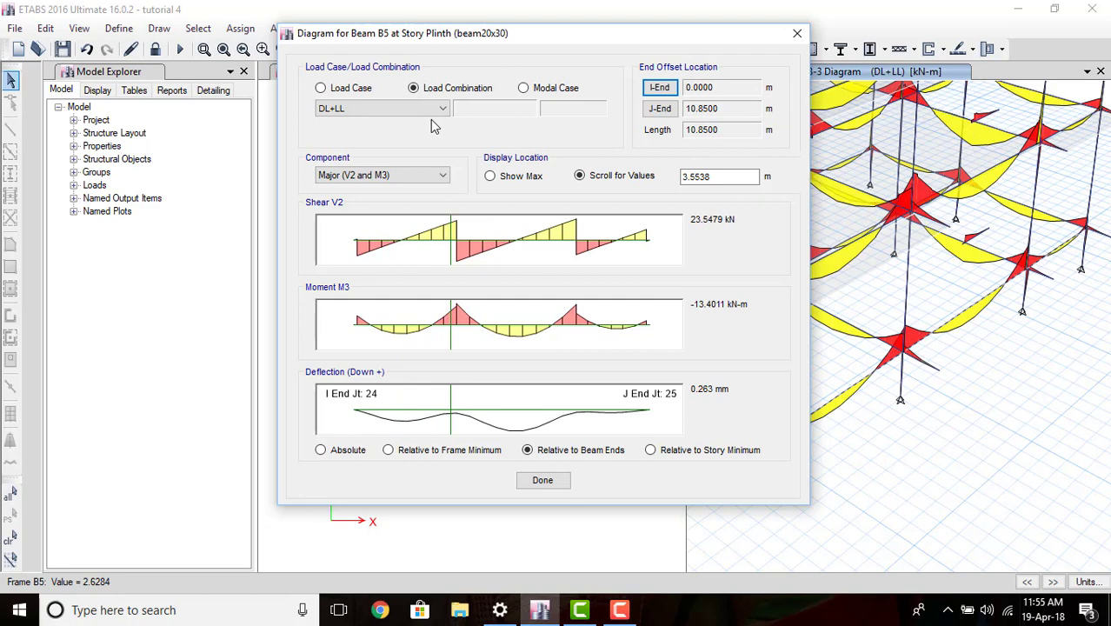
pyautogui.click(436, 112)
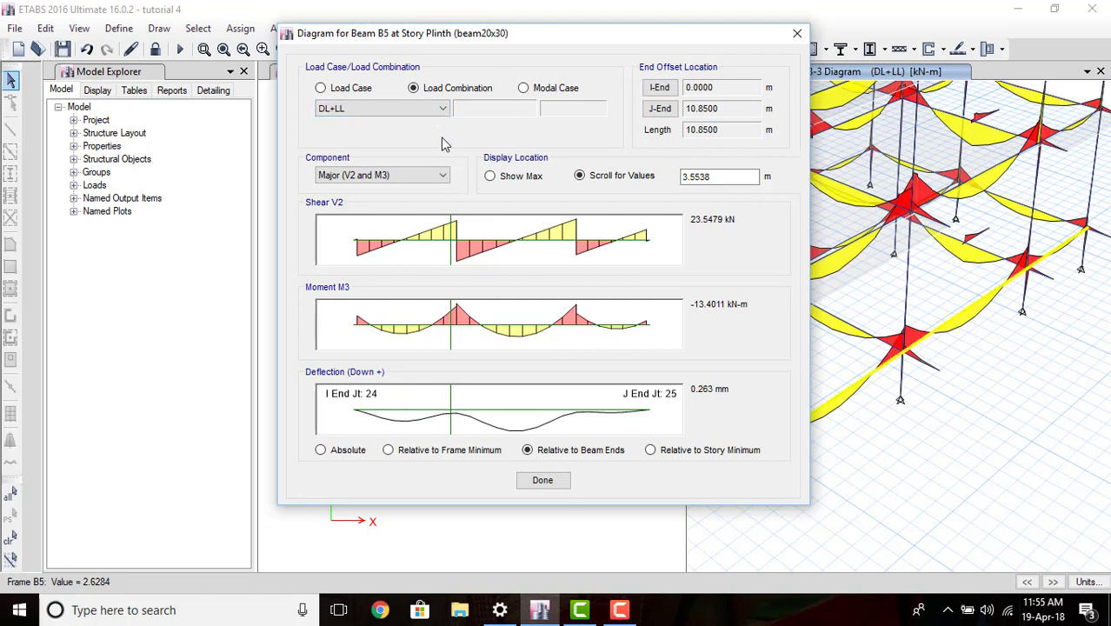
pyautogui.click(437, 112)
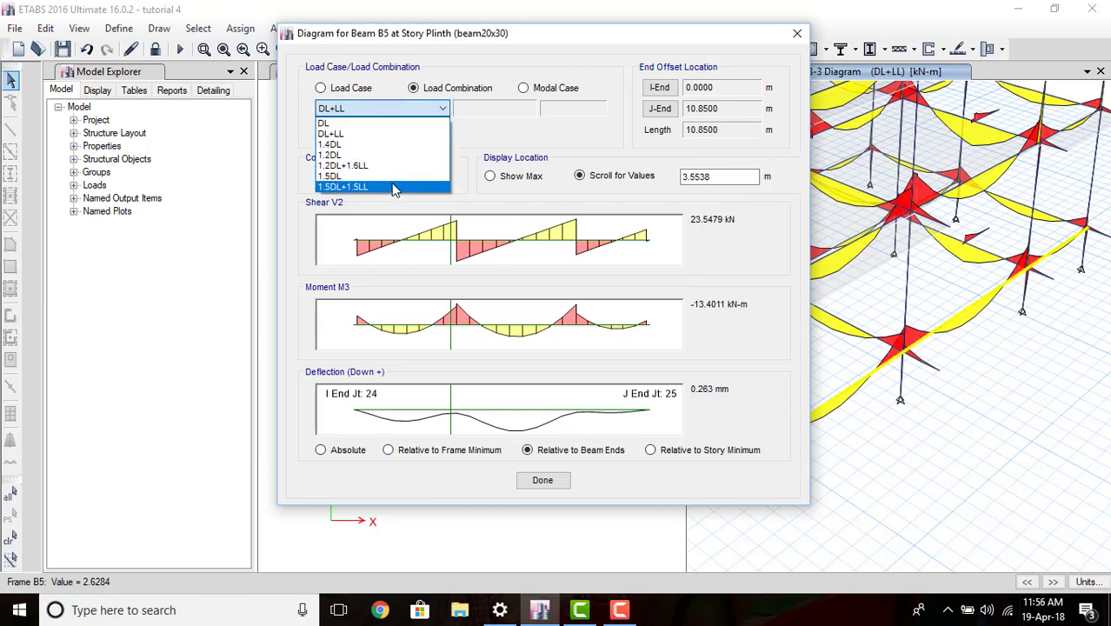
# Step: Switch beam B5 to 1.5DL, probe forces at 5.1406, 6.8172 and 4.8112 m, then close
pyautogui.click(368, 177)
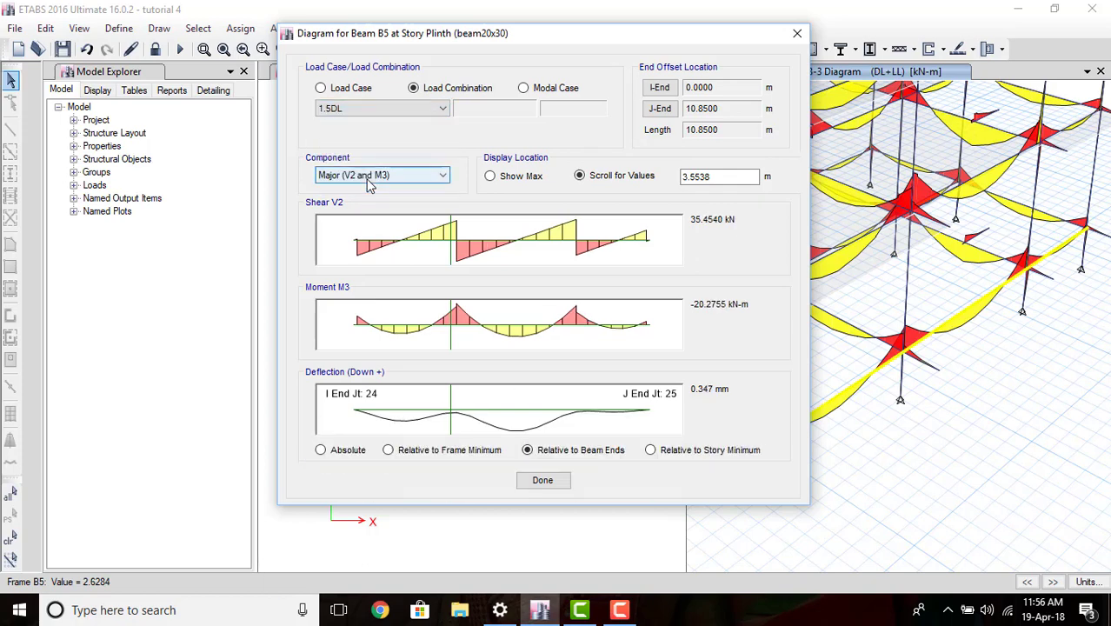
pyautogui.moveTo(483, 323); pyautogui.dragTo(493, 342)
pyautogui.click(494, 341)
pyautogui.click(496, 248)
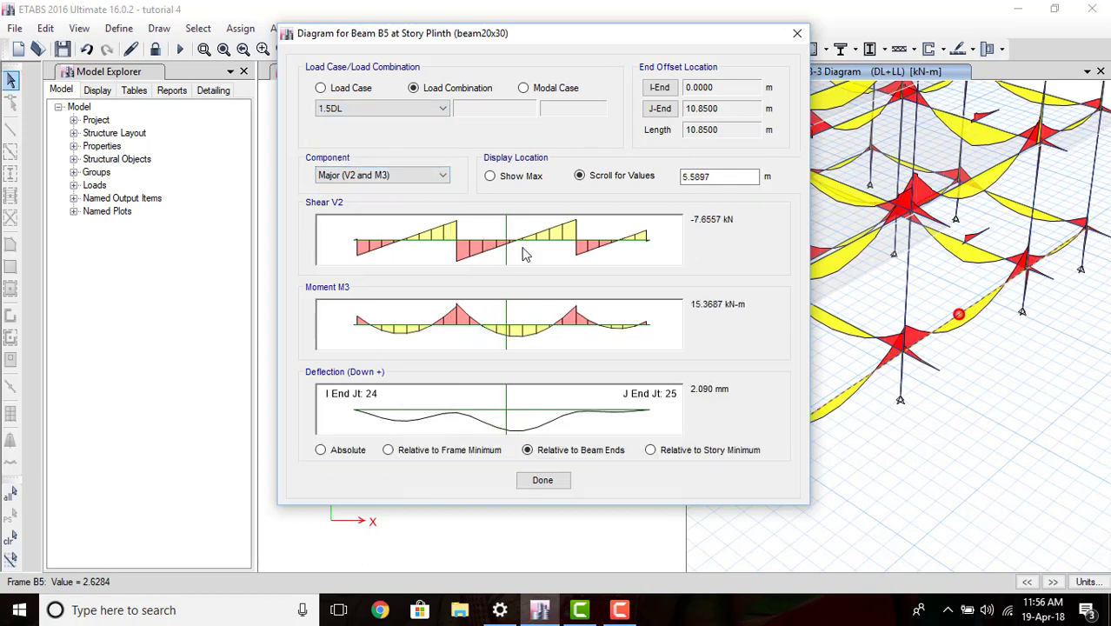
pyautogui.moveTo(495, 248); pyautogui.dragTo(539, 260)
pyautogui.moveTo(491, 430); pyautogui.dragTo(485, 430)
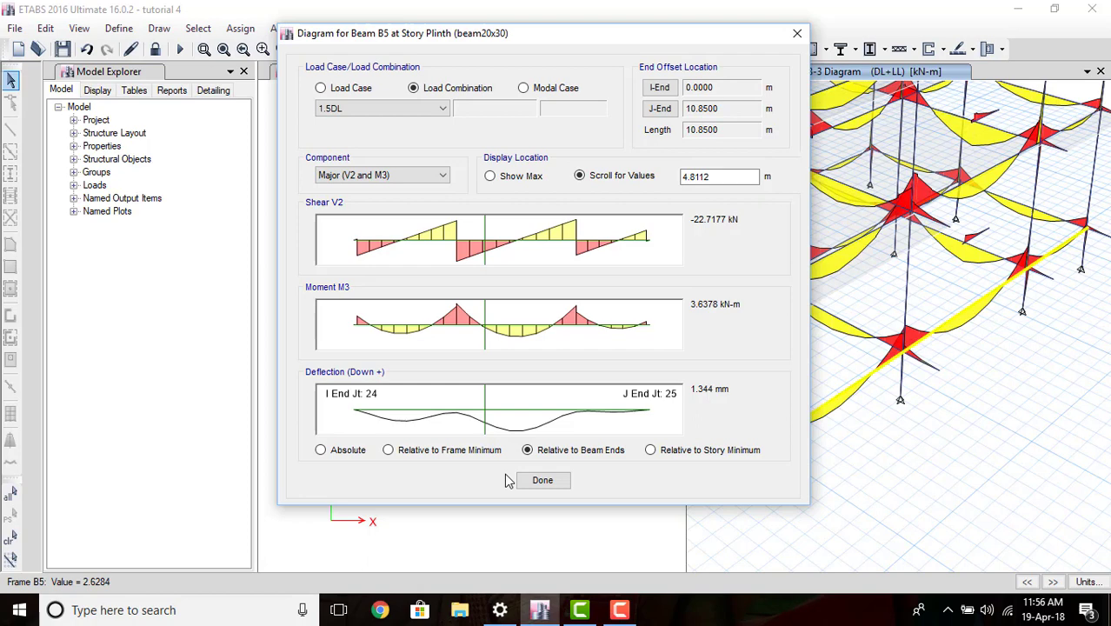
pyautogui.click(537, 481)
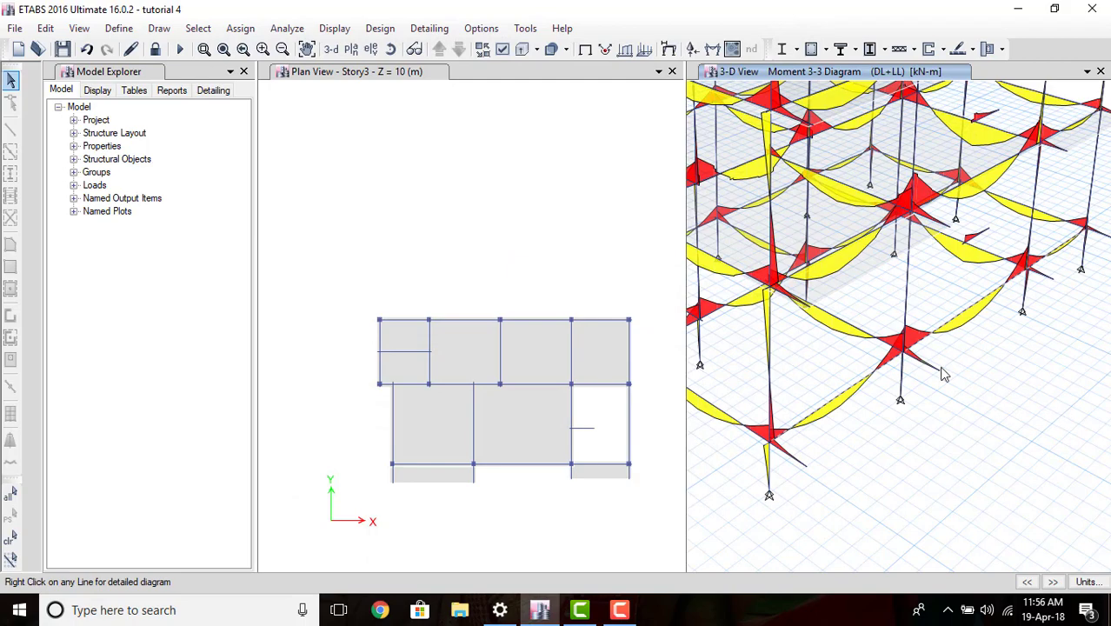
pyautogui.click(907, 287)
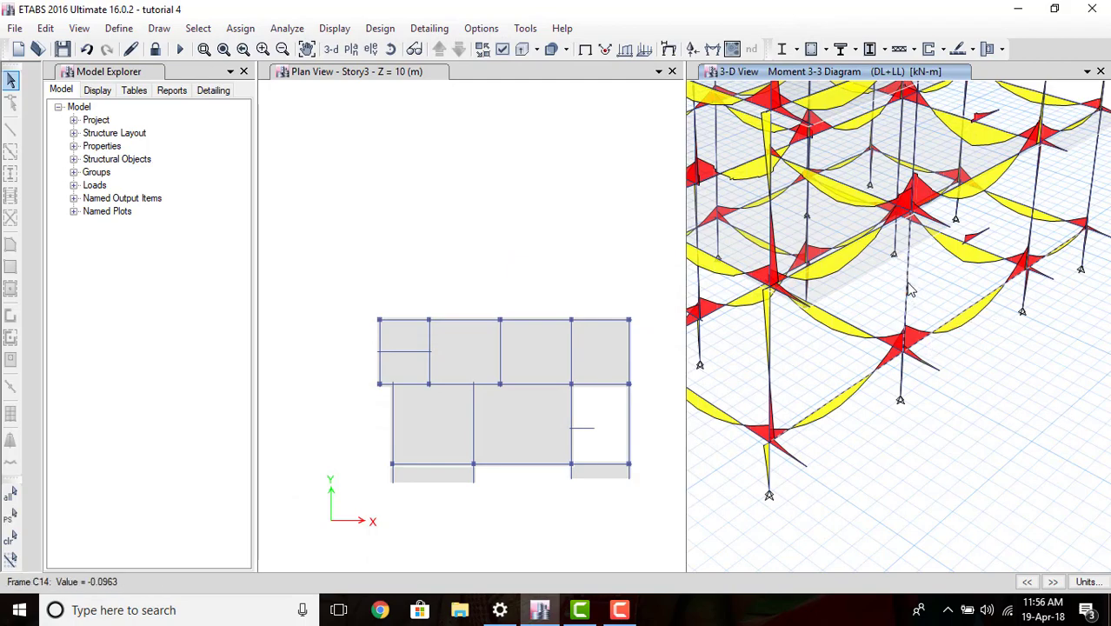
# Step: Open column C14's Story1 diagrams and read shear -0.3735 kN, moment 0.3282 kN-m at 2.6134 m
pyautogui.rightClick(908, 288)
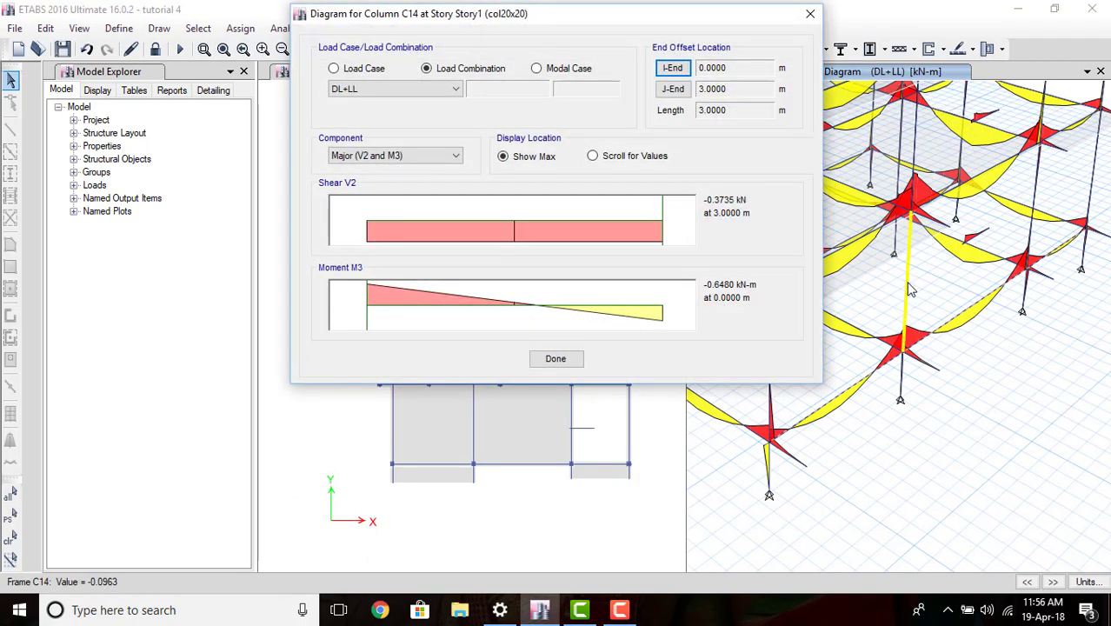
pyautogui.click(653, 230)
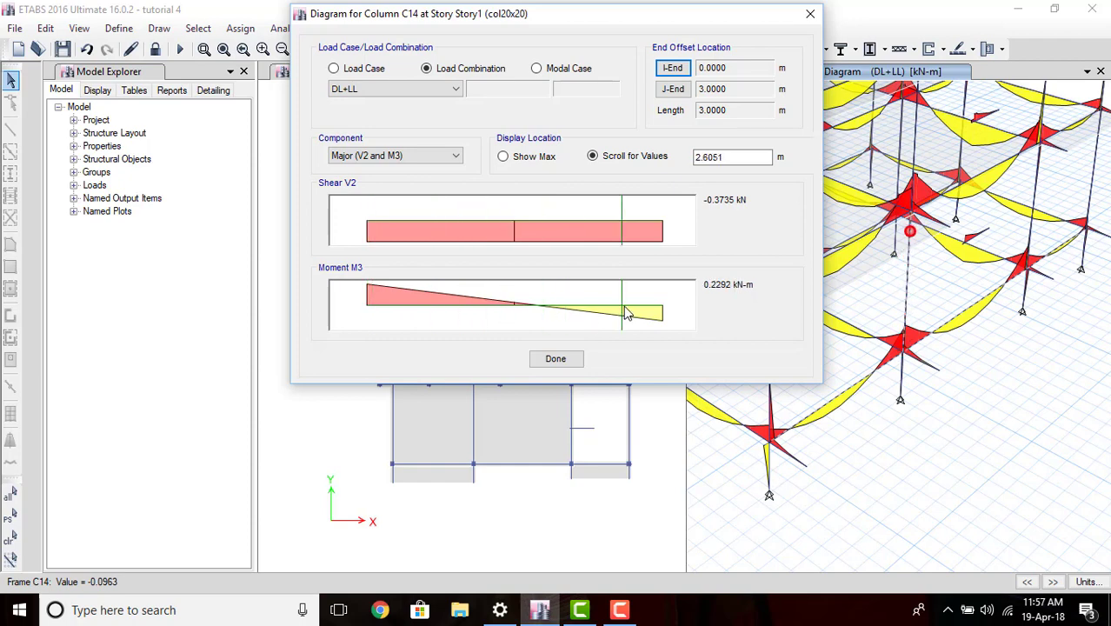
pyautogui.click(406, 156)
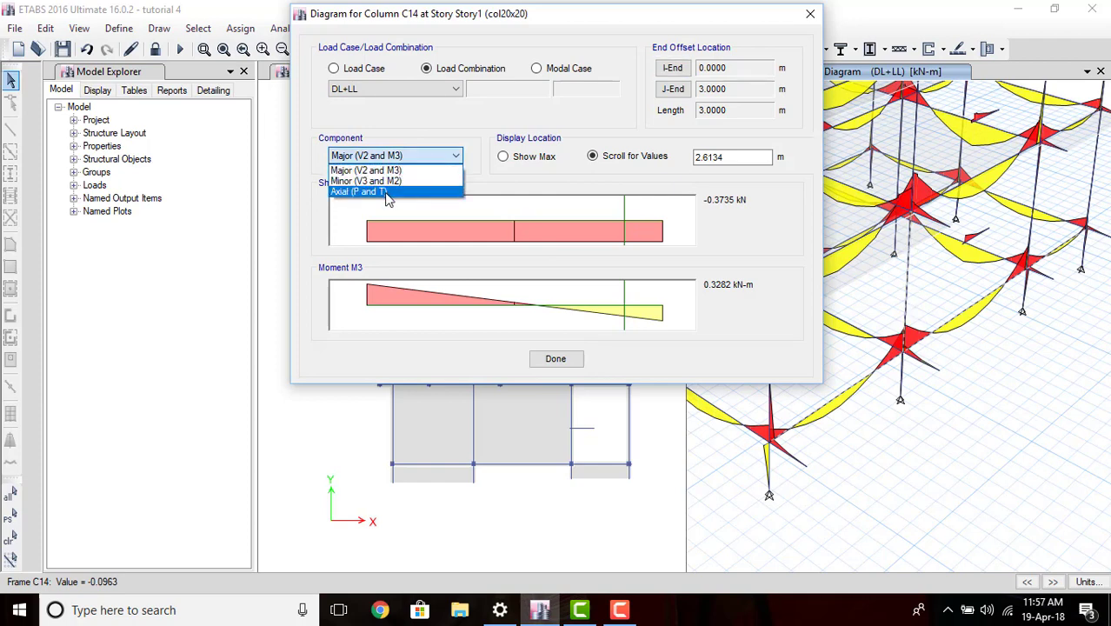
# Step: Show column C14's axial force and torsion, reading values along it and the -348.8210 kN maximum
pyautogui.click(389, 192)
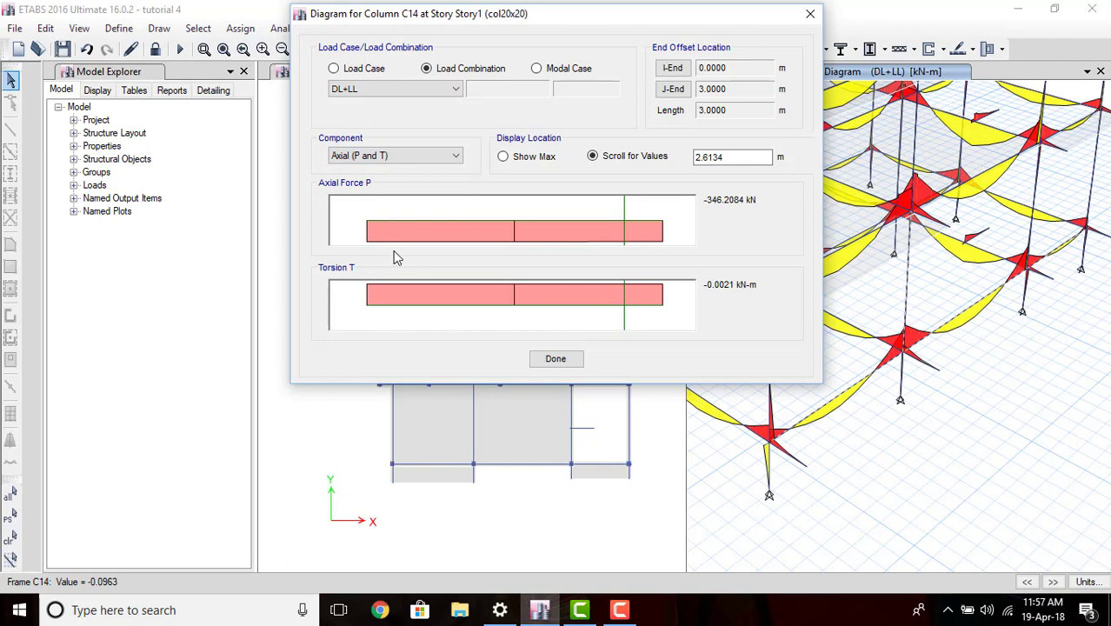
pyautogui.click(509, 234)
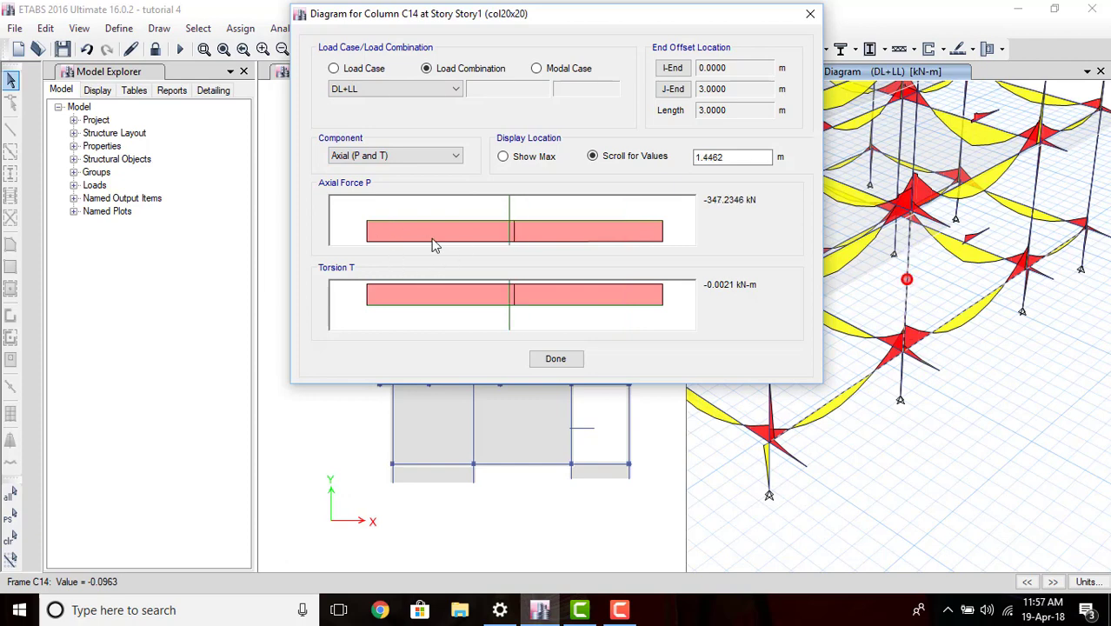
pyautogui.moveTo(439, 245); pyautogui.dragTo(573, 228)
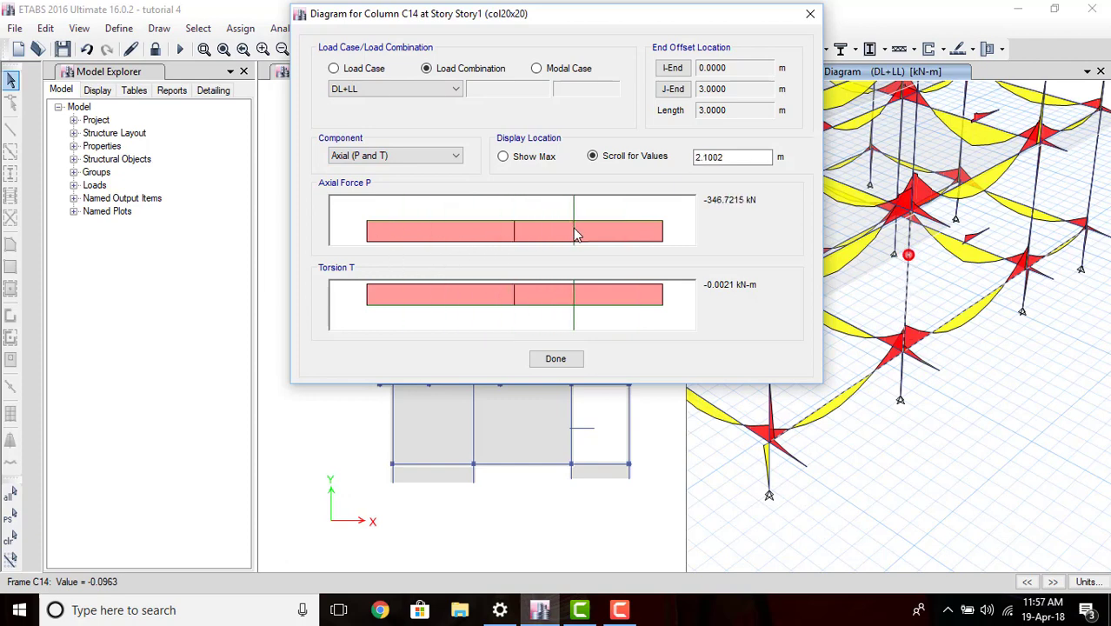
pyautogui.click(536, 160)
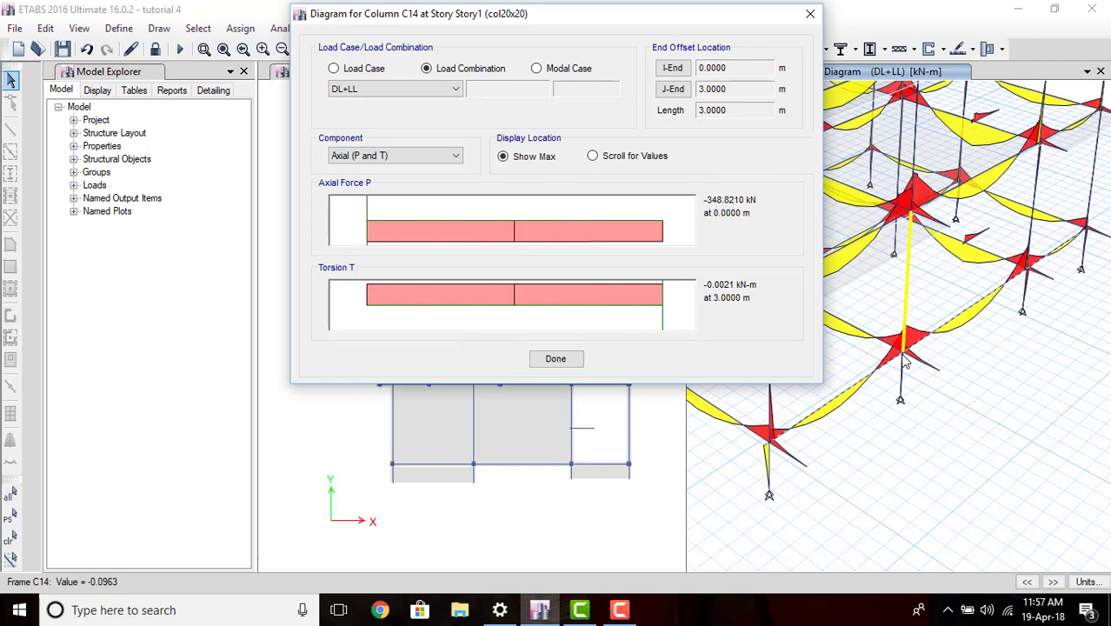
pyautogui.moveTo(625, 233); pyautogui.dragTo(483, 250)
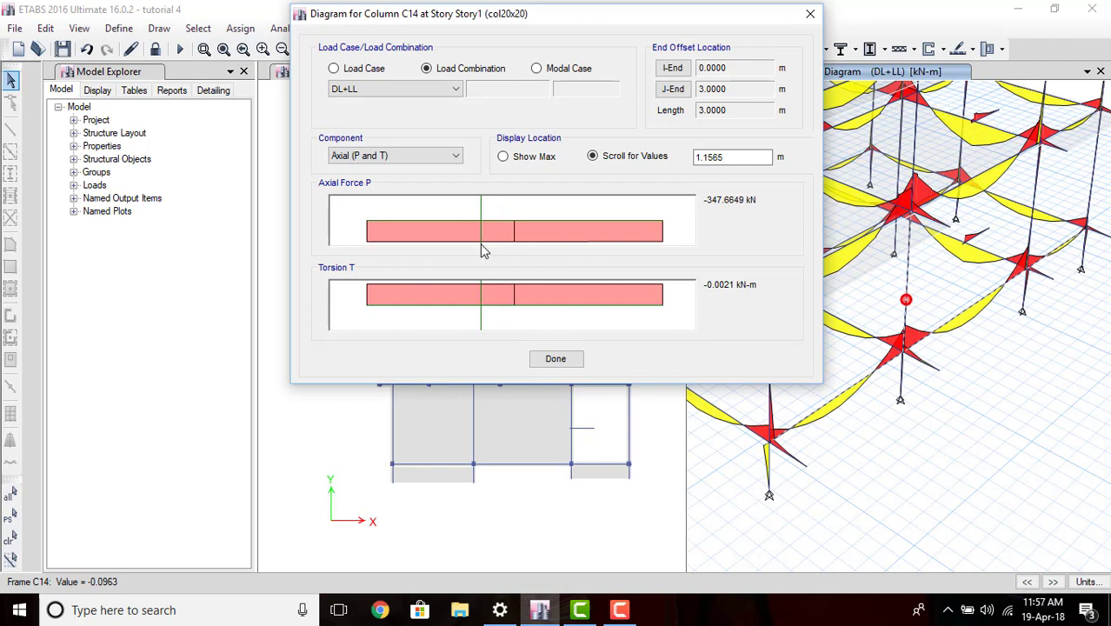
pyautogui.moveTo(484, 251); pyautogui.dragTo(602, 236)
pyautogui.click(380, 236)
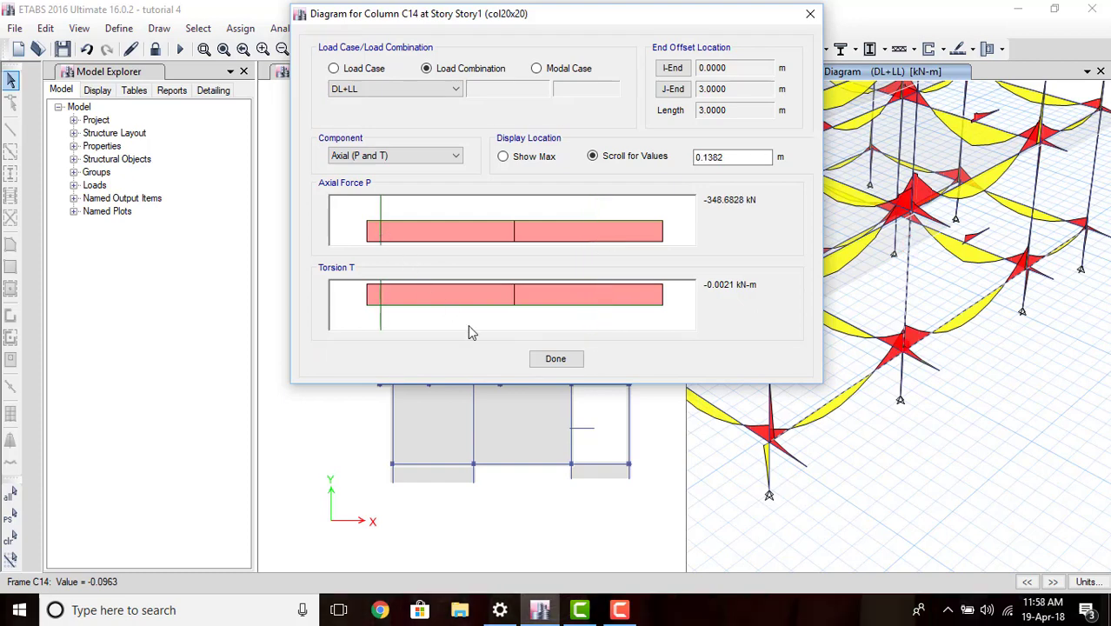
pyautogui.click(562, 358)
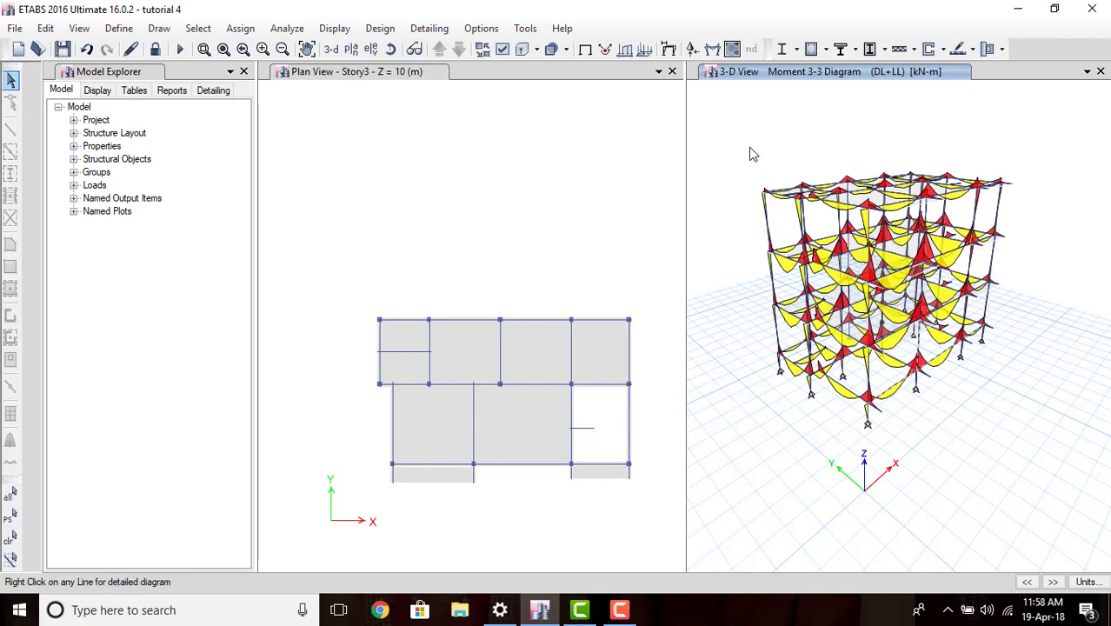
# Step: Nudge the 3-D moment diagram left and make the Story3 plan the active window
pyautogui.moveTo(1052, 193); pyautogui.dragTo(1001, 193, button='middle')
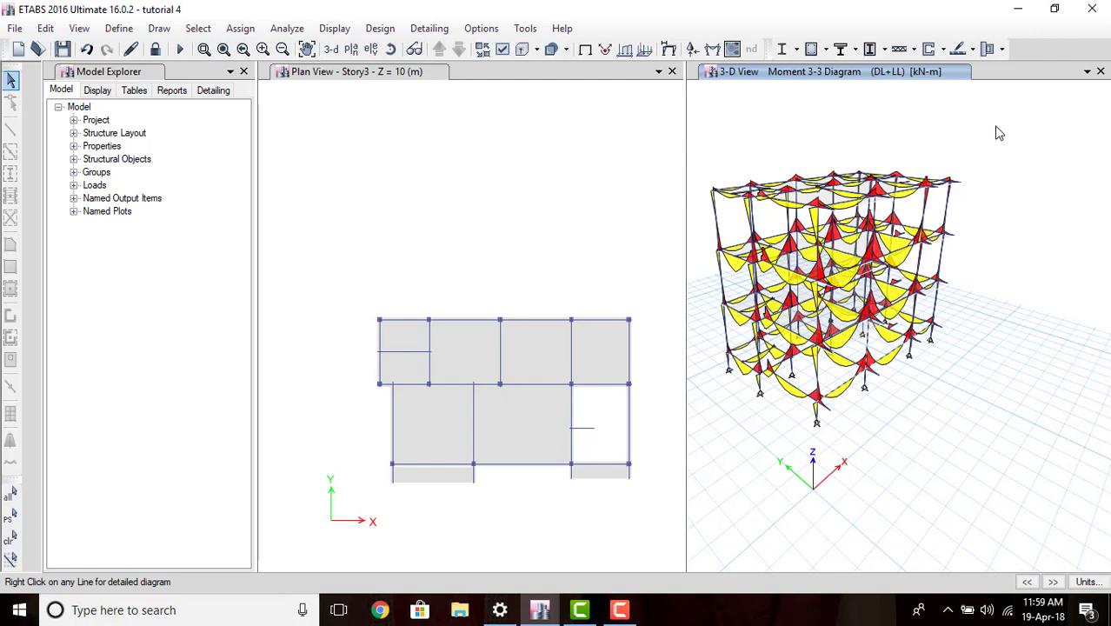
pyautogui.click(389, 158)
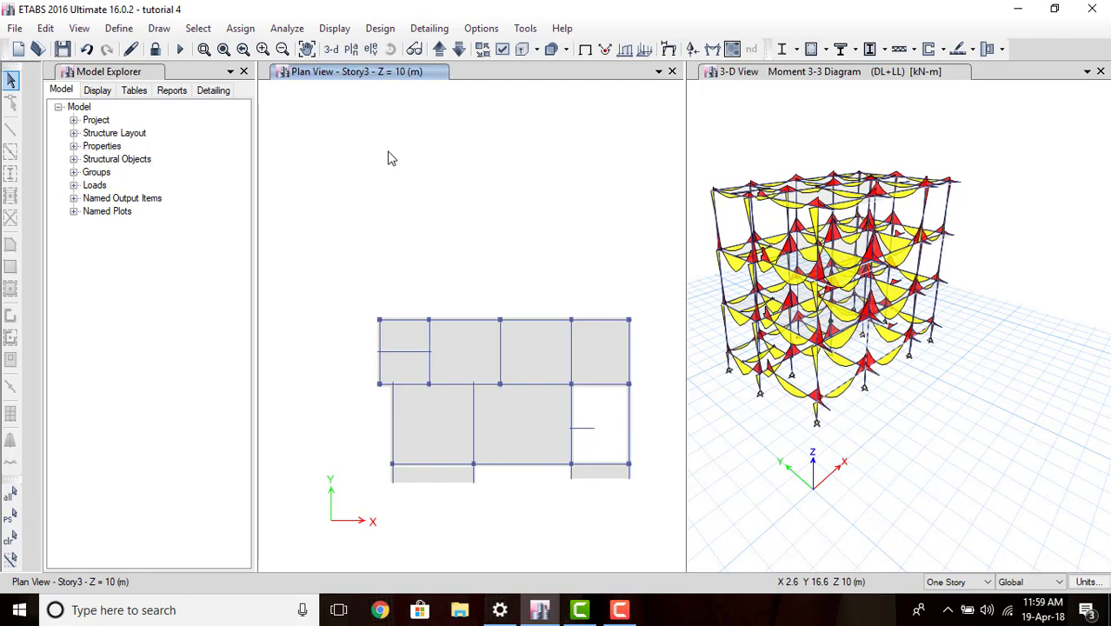
# Step: Plot resultant MMax shell moment contours for the 1.2DL+1.6LL combination on Story3
pyautogui.click(734, 49)
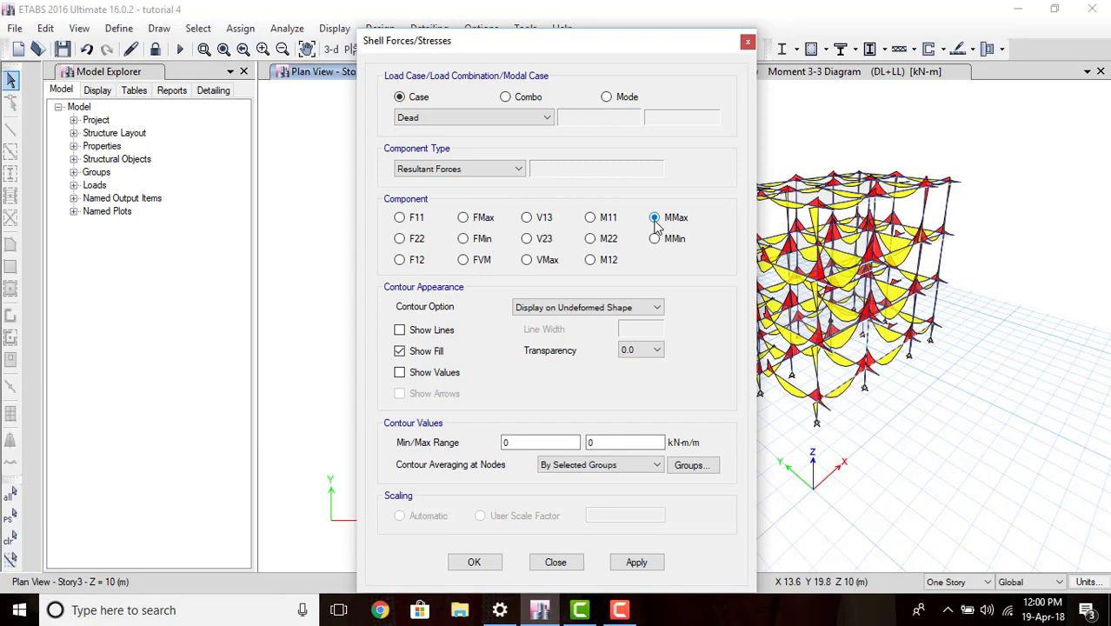
pyautogui.click(525, 123)
pyautogui.click(507, 99)
pyautogui.click(506, 96)
pyautogui.click(489, 116)
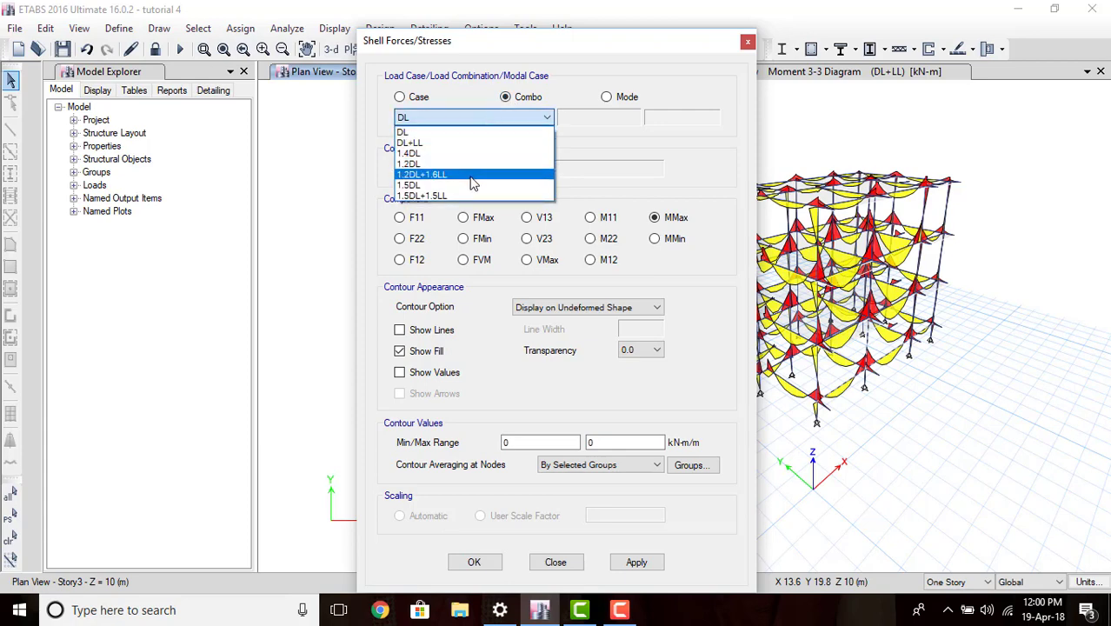
pyautogui.click(470, 176)
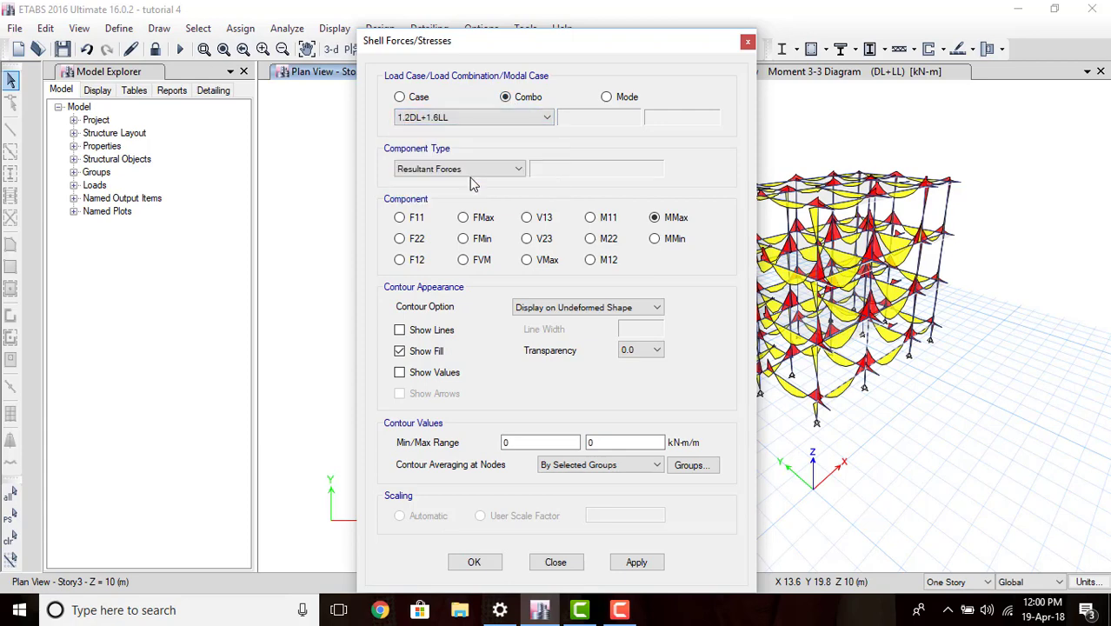
pyautogui.click(474, 563)
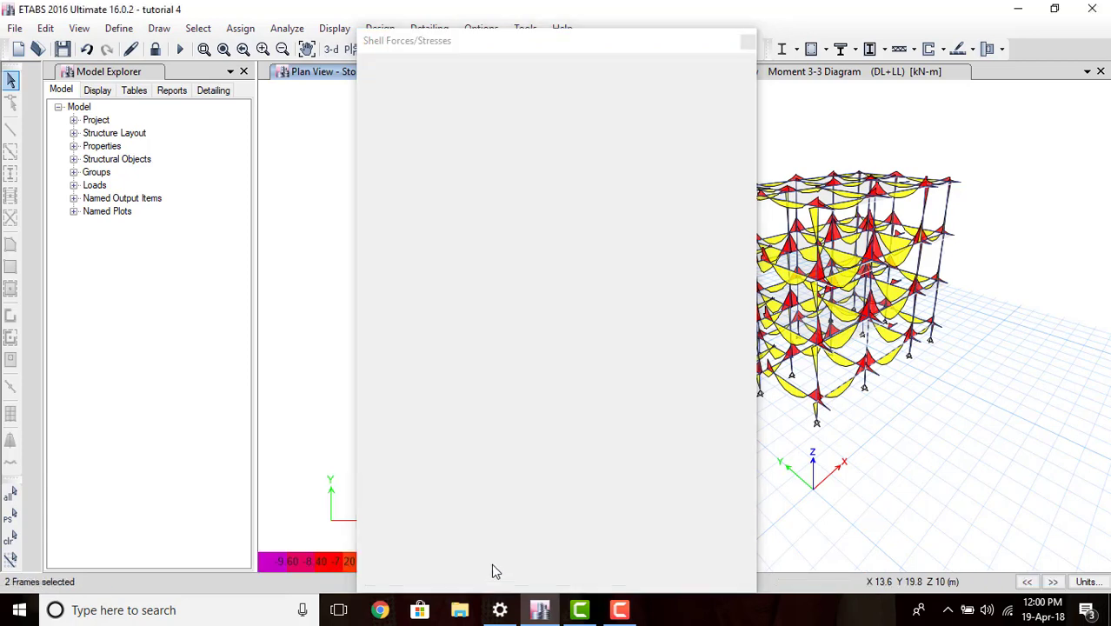
# Step: Zoom in on Story3 and read slab F1's MMax values in its area diagram, then close it
pyautogui.moveTo(473, 203); pyautogui.dragTo(416, 129, button='middle')
pyautogui.moveTo(453, 271)
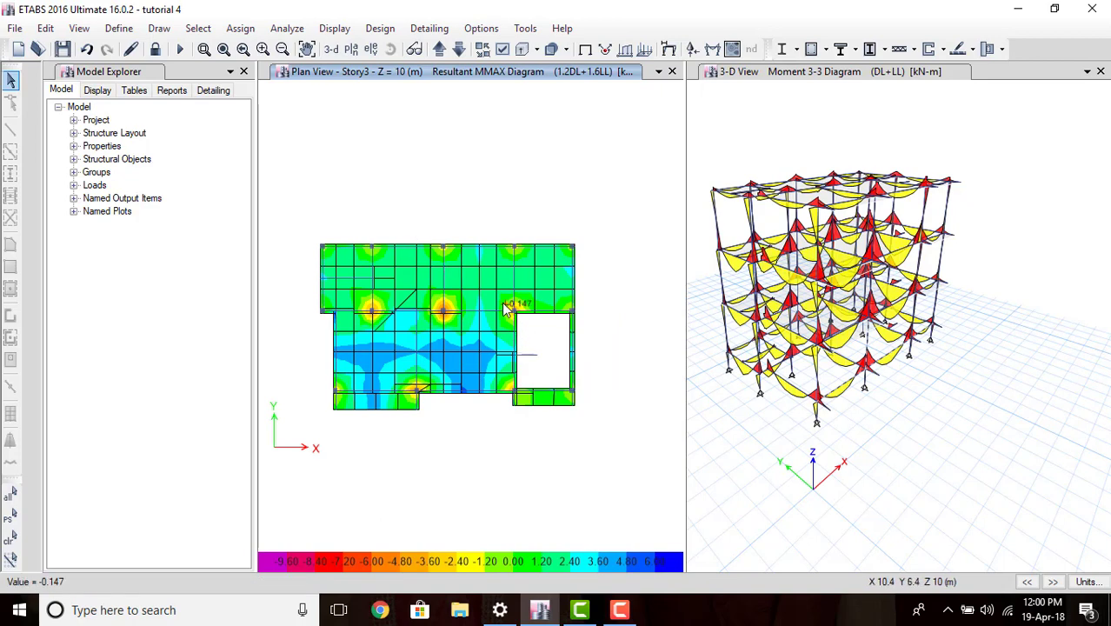
pyautogui.scroll(3, 500, 302)
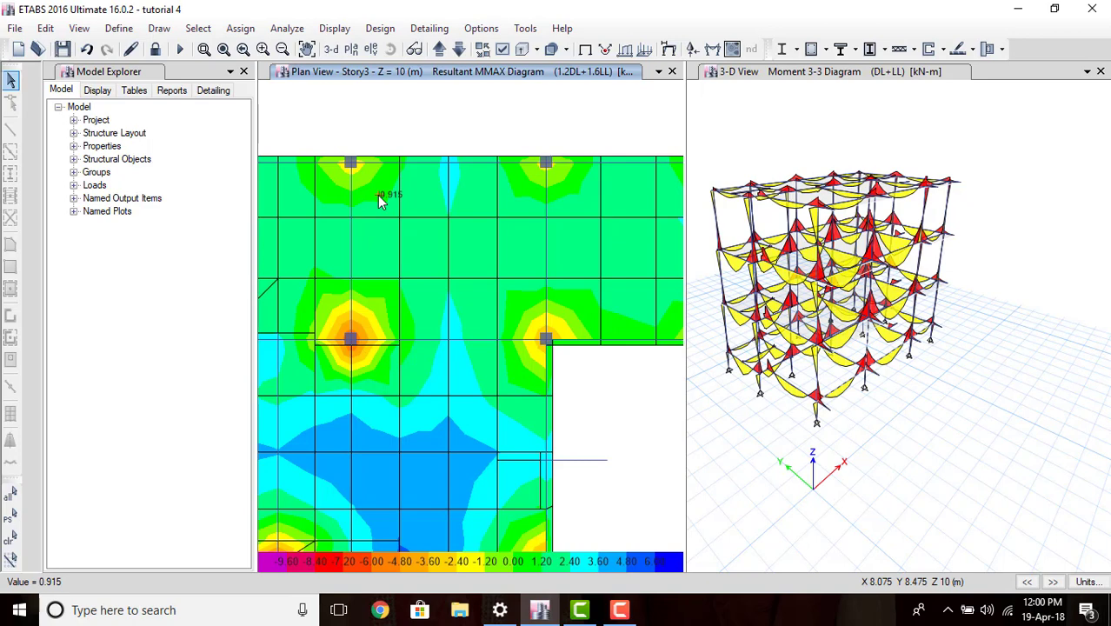
pyautogui.click(382, 199)
pyautogui.rightClick(387, 202)
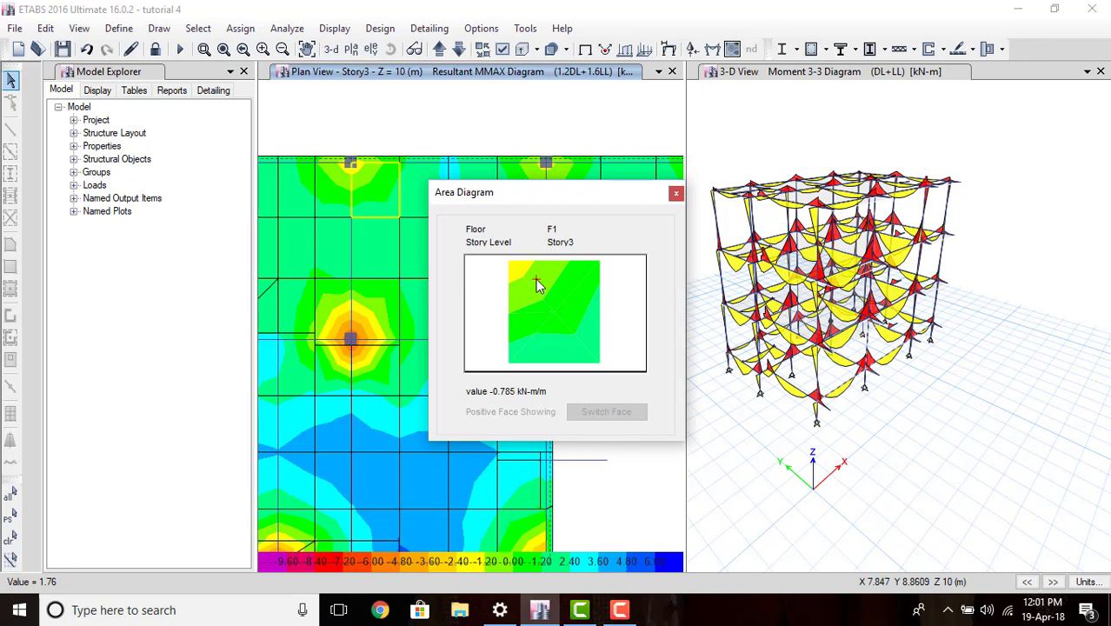
pyautogui.click(676, 192)
pyautogui.scroll(-3, 576, 298)
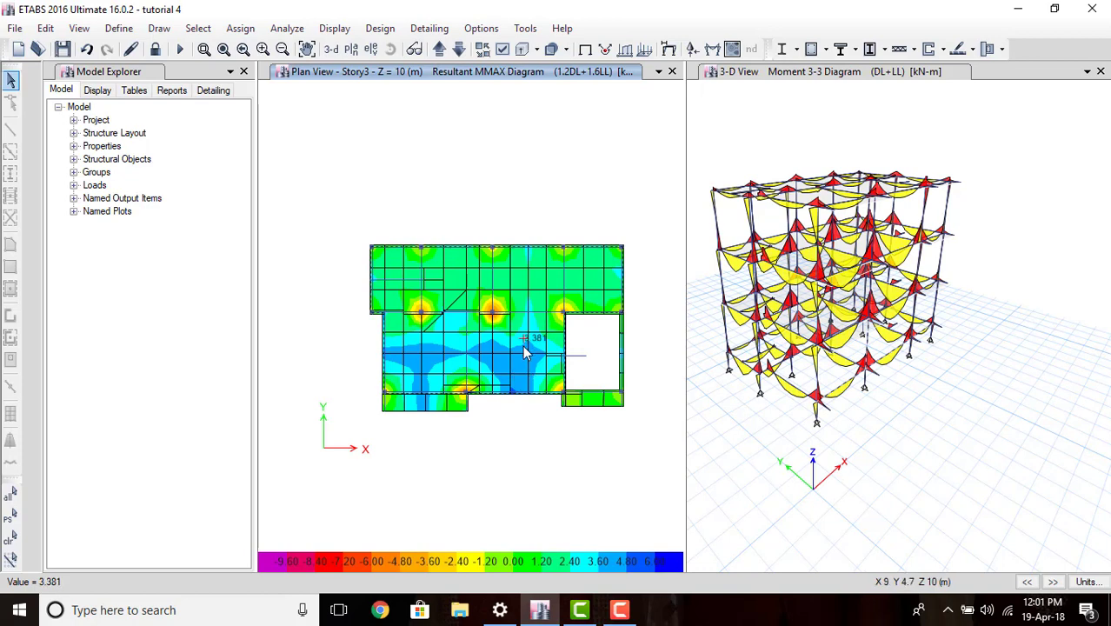
pyautogui.scroll(5, 524, 352)
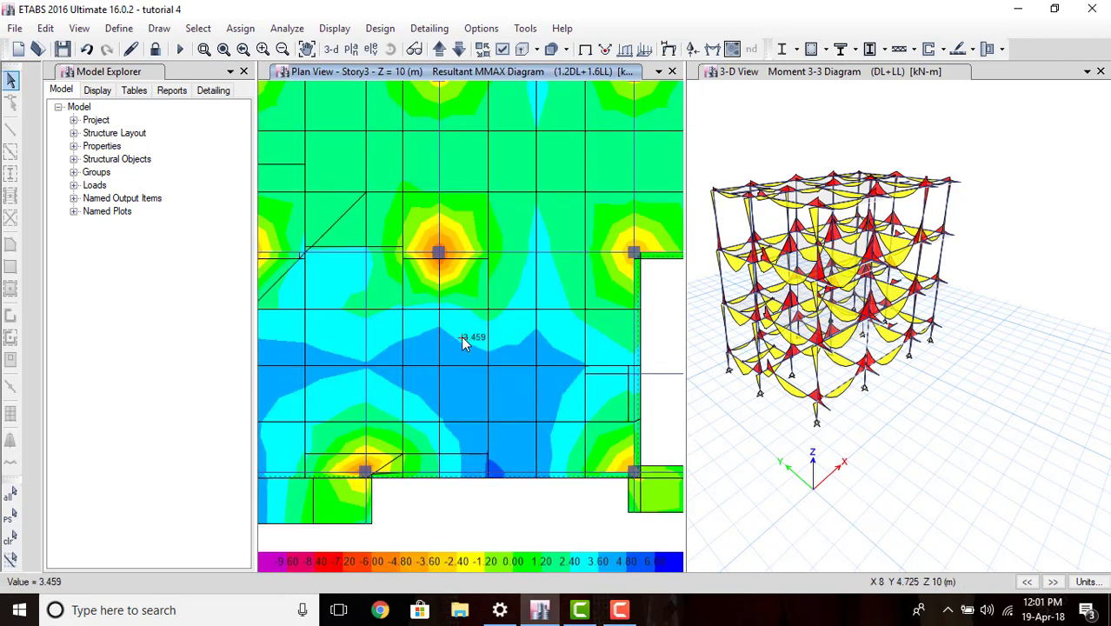
# Step: Check the central slab's MMax area diagram, then zoom out to the whole floor and activate the 3-D view
pyautogui.rightClick(461, 335)
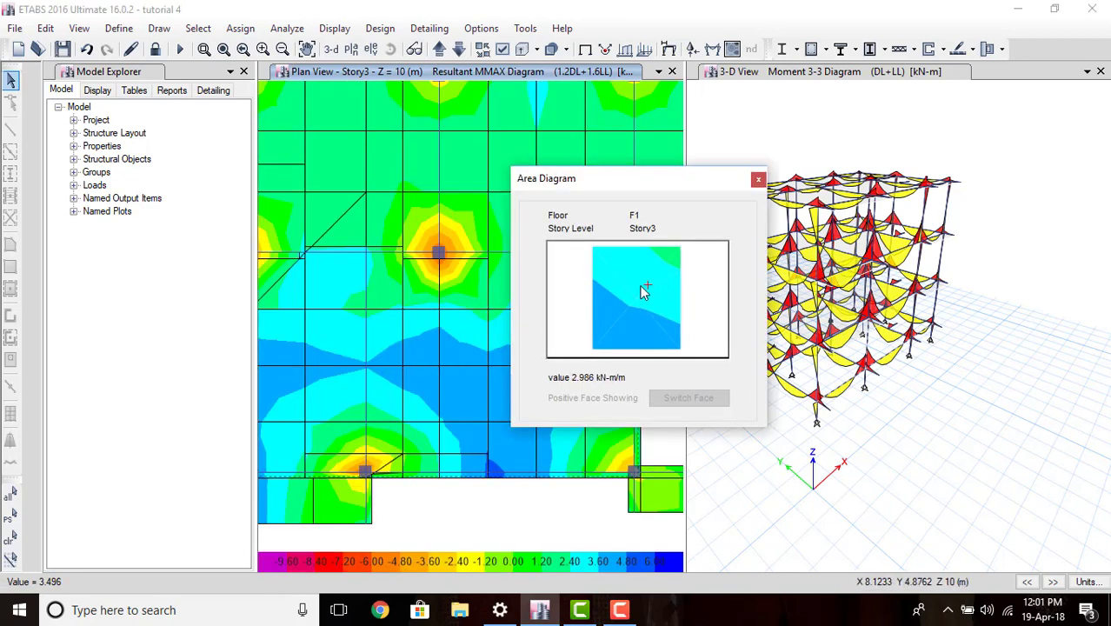
pyautogui.click(758, 179)
pyautogui.scroll(-5, 554, 170)
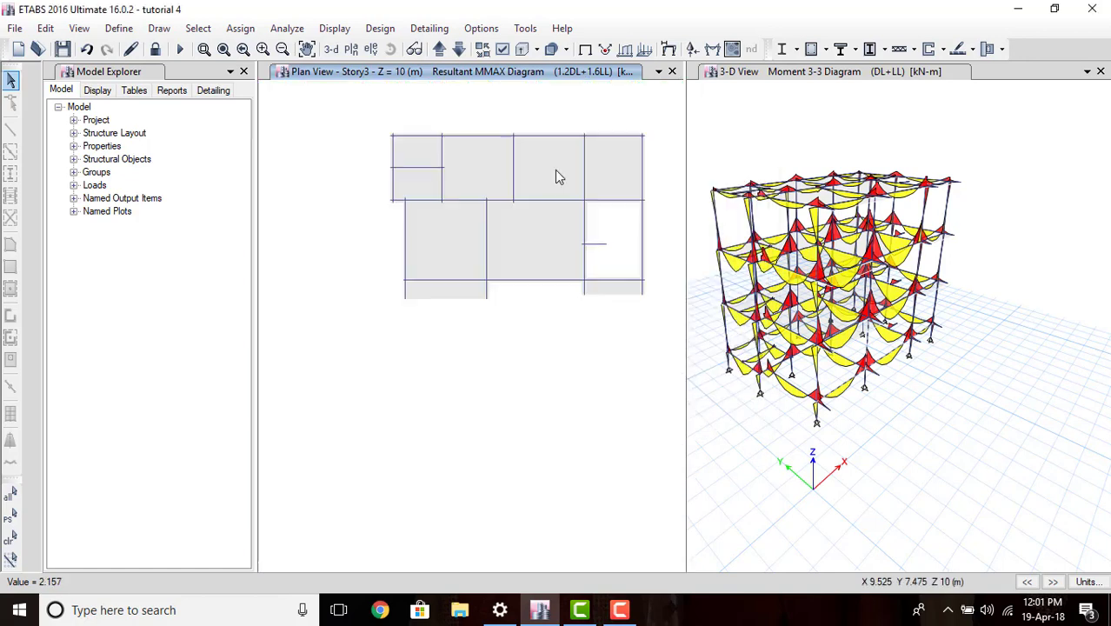
pyautogui.moveTo(608, 106); pyautogui.dragTo(568, 165, button='middle')
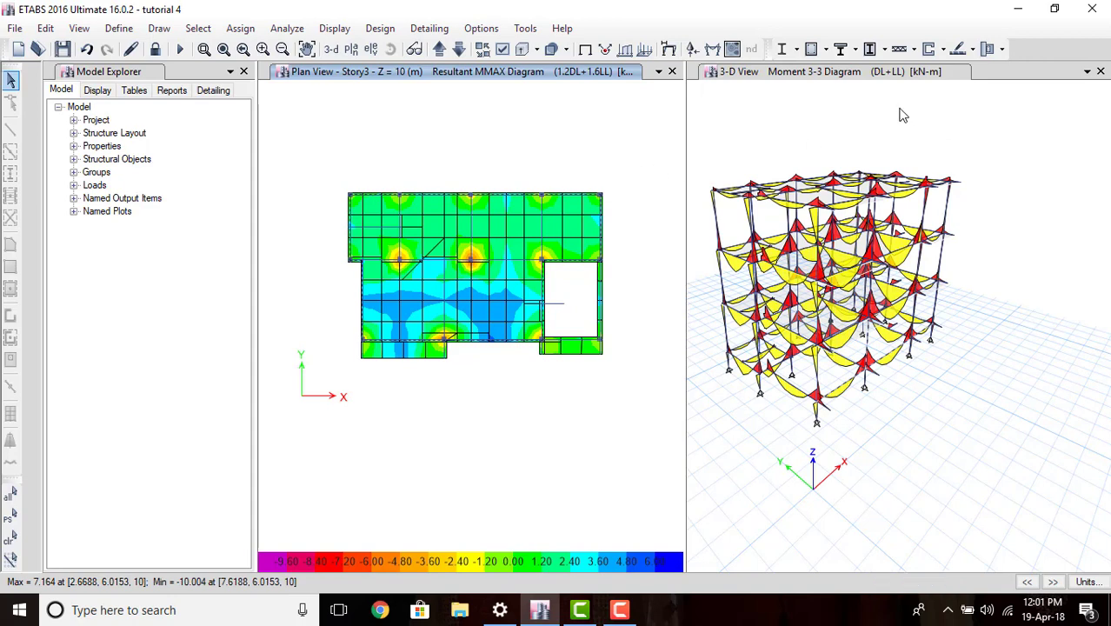
pyautogui.click(855, 114)
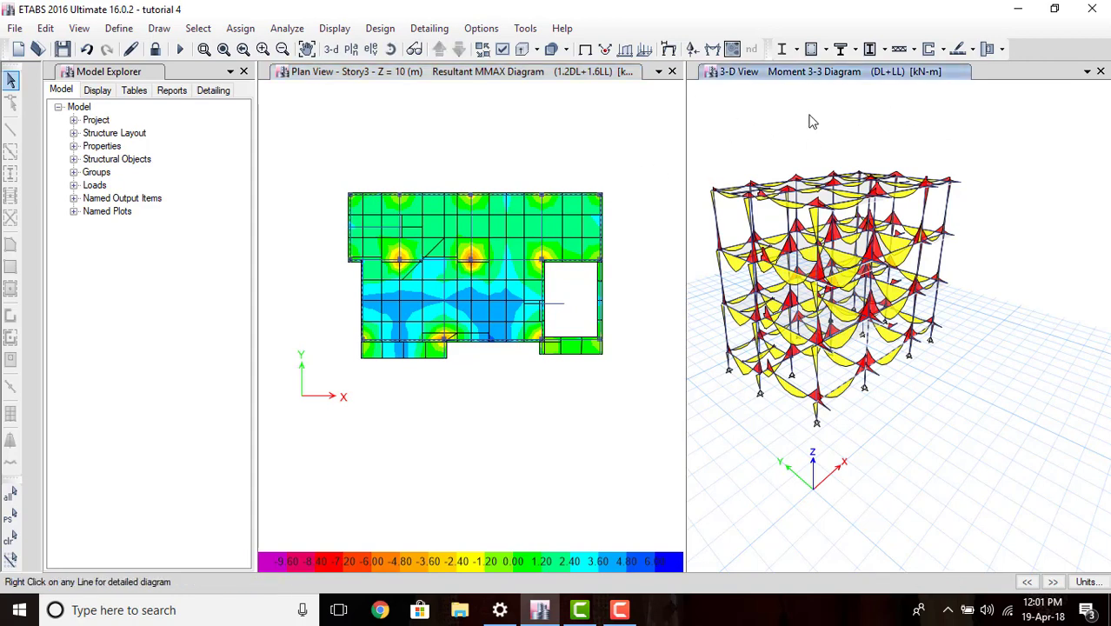
# Step: Show DL+LL support reaction arrows with Fx, Fy, Fz, Mx, My and Mz components
pyautogui.click(691, 49)
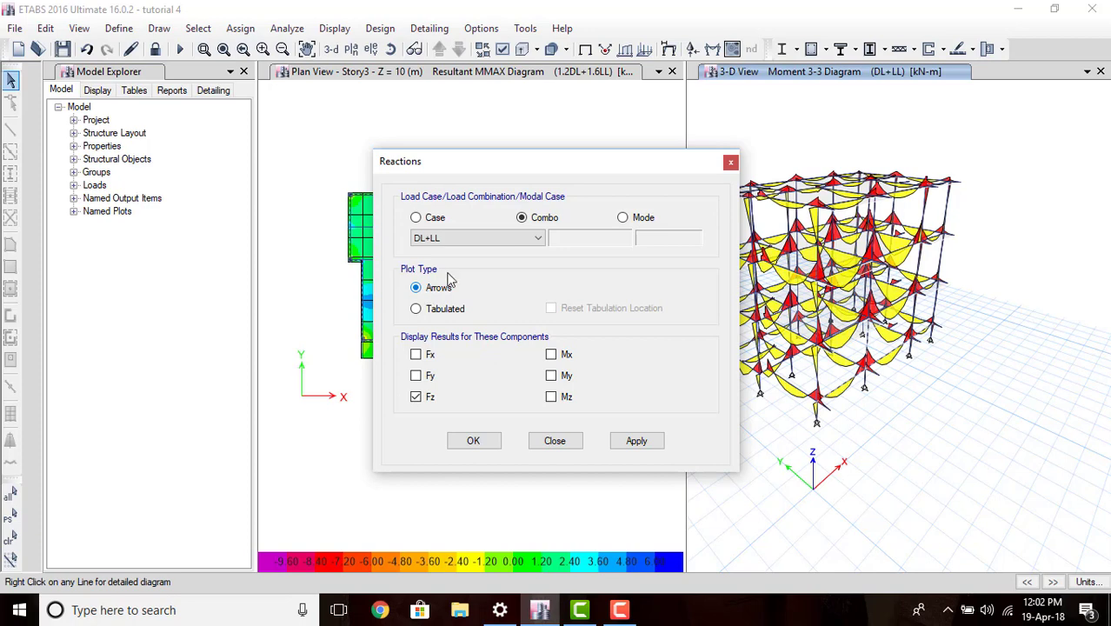
pyautogui.click(502, 238)
pyautogui.click(467, 271)
pyautogui.click(416, 375)
pyautogui.click(416, 354)
pyautogui.click(551, 354)
pyautogui.click(551, 376)
pyautogui.click(551, 397)
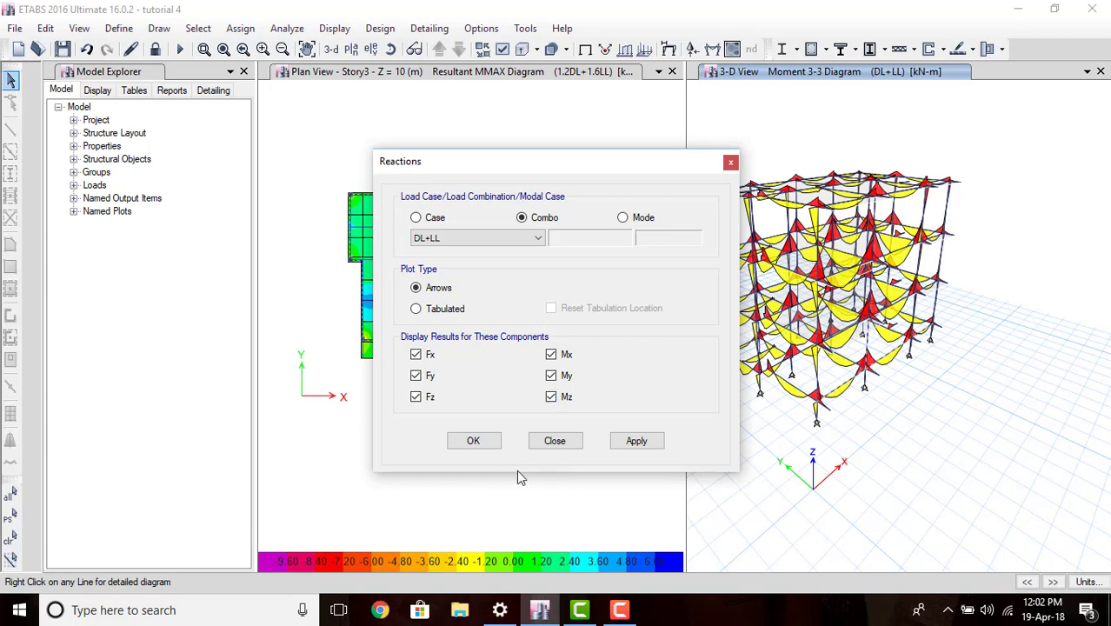
pyautogui.click(484, 441)
pyautogui.scroll(3, 905, 458)
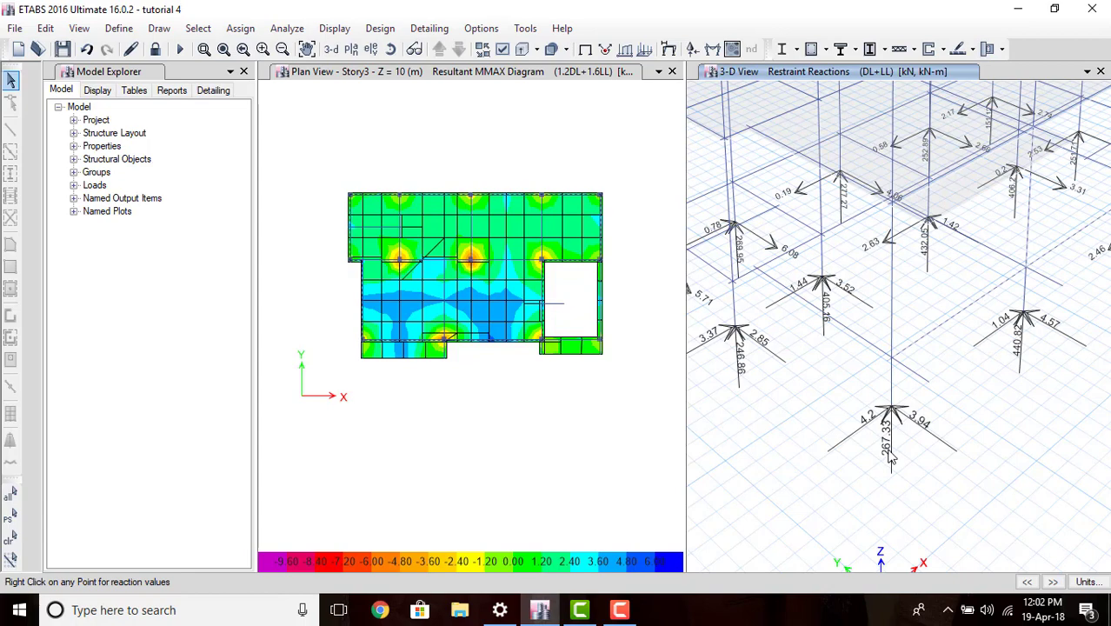
pyautogui.moveTo(888, 483); pyautogui.dragTo(900, 328, button='middle')
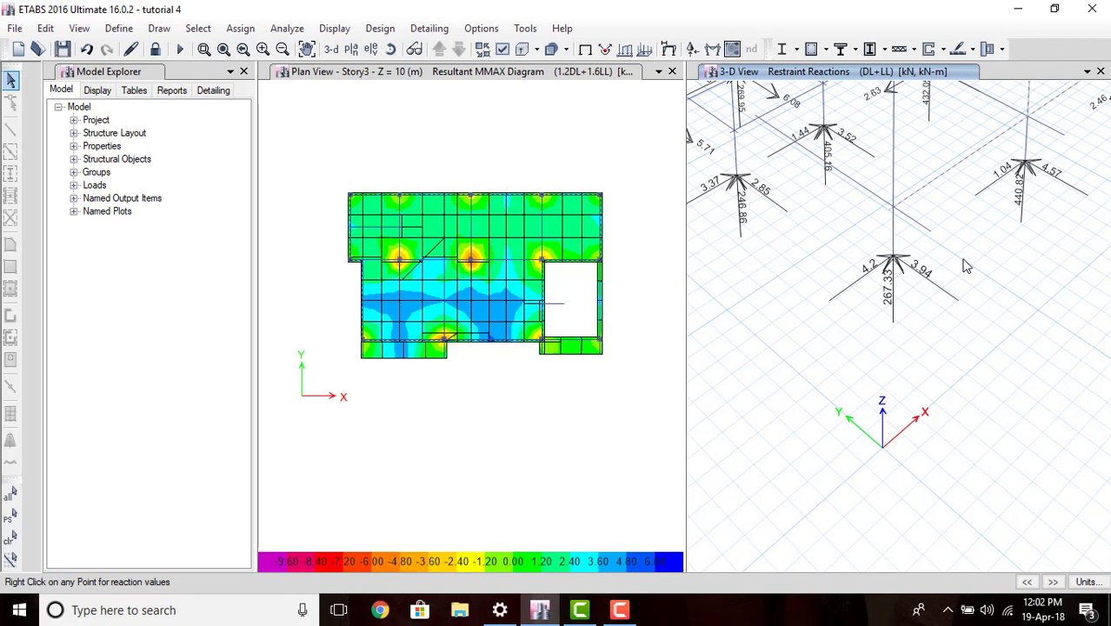
pyautogui.scroll(-3, 875, 320)
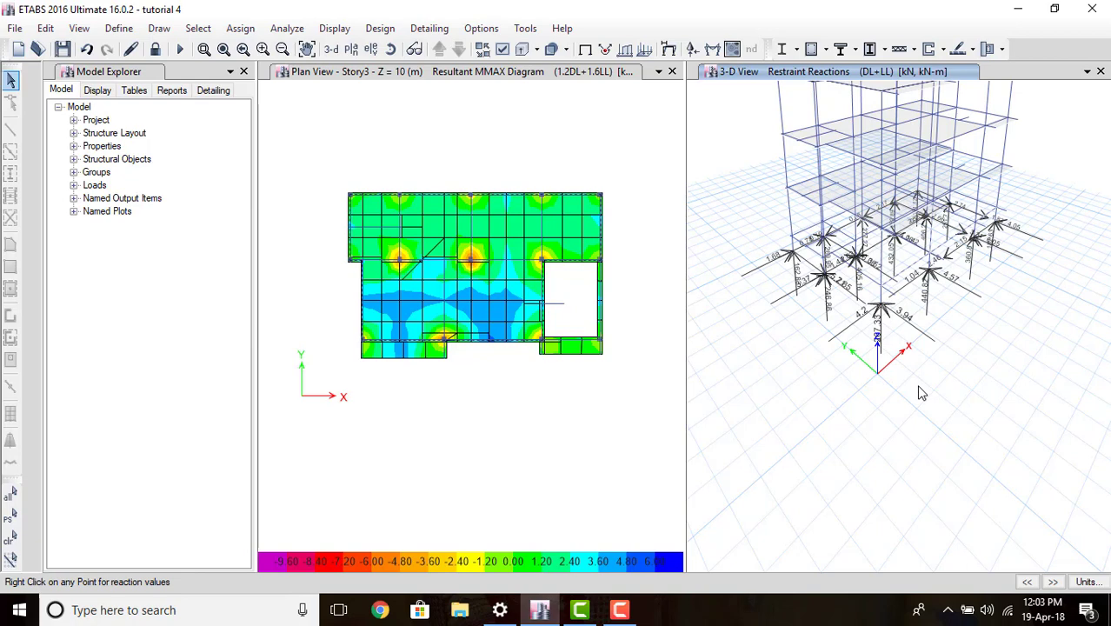
pyautogui.scroll(2, 936, 354)
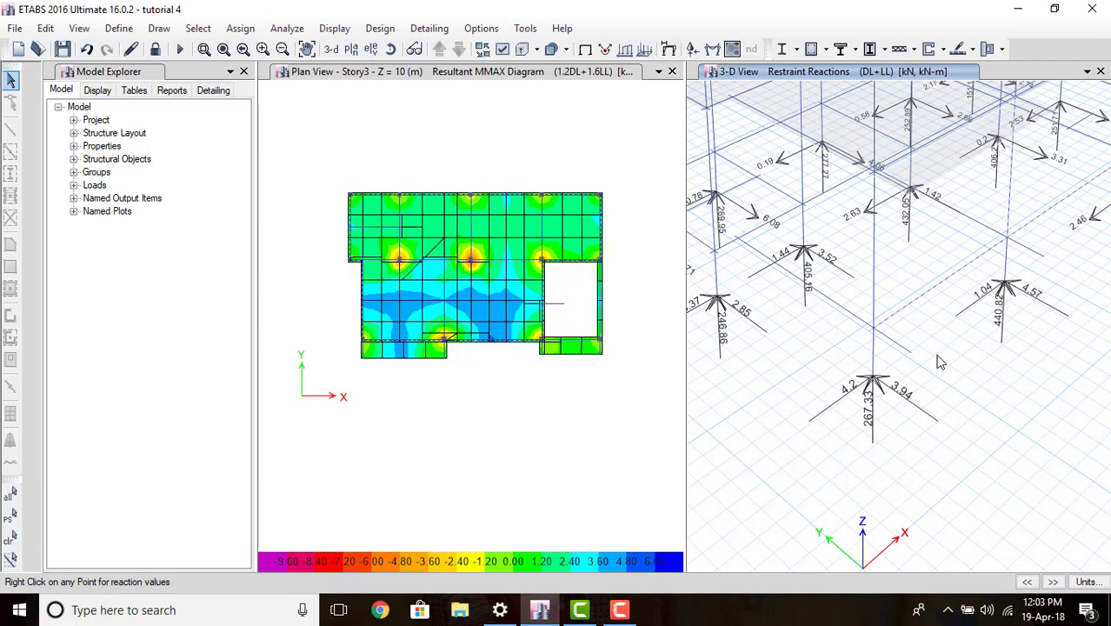
pyautogui.scroll(-5, 938, 348)
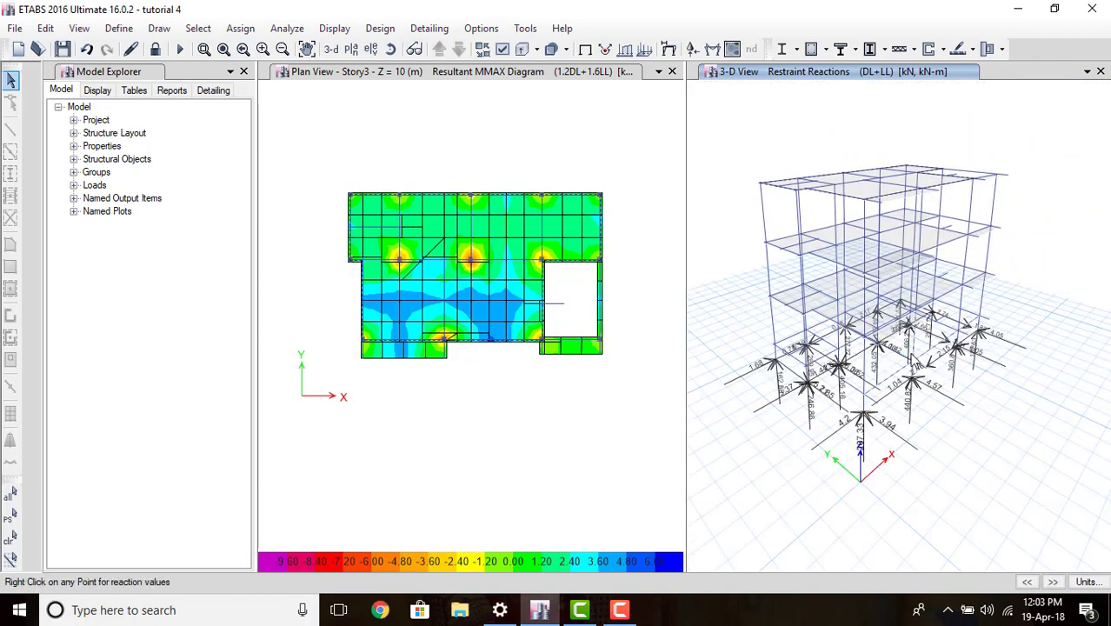